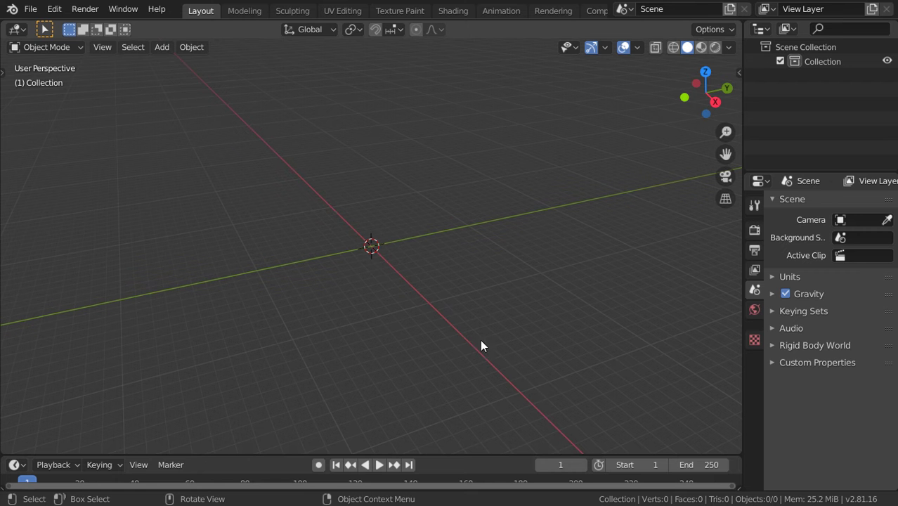
Add a cube mesh at the world origin of the empty scene.
key(shift+a)
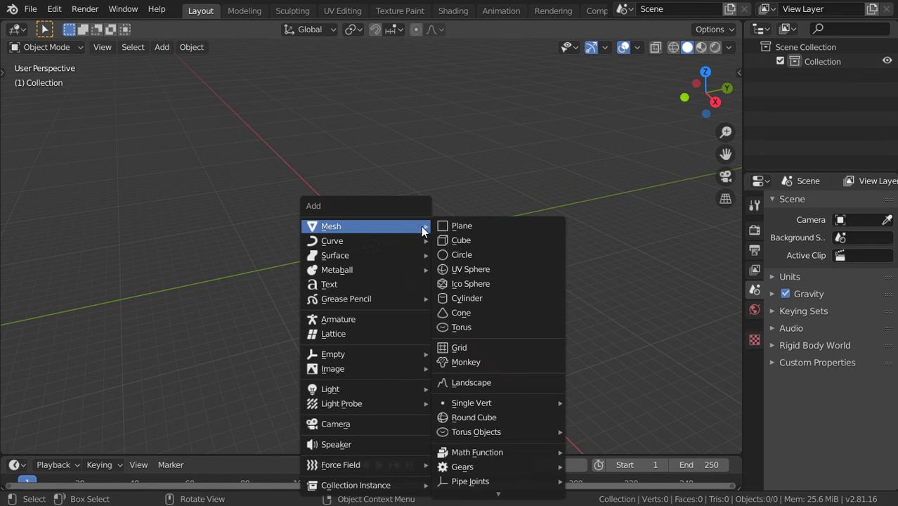
click(470, 243)
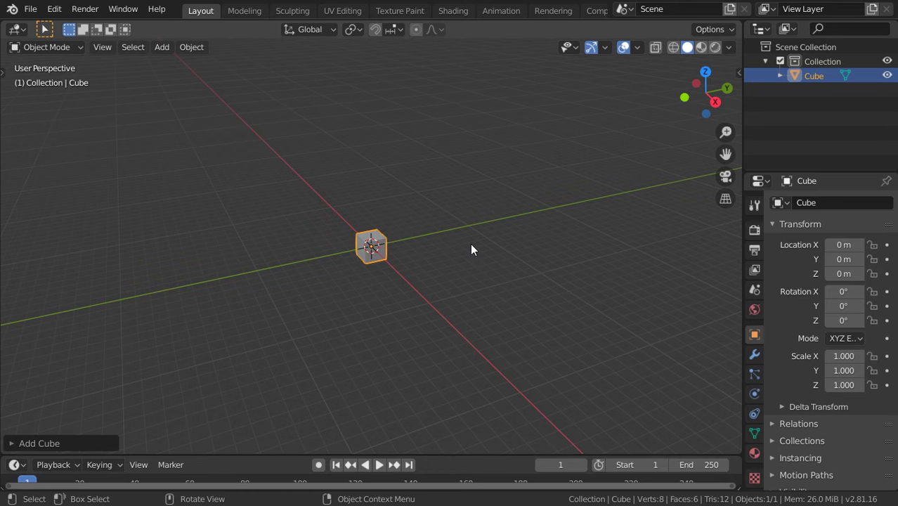
In front view, raise the cube along Z to about 6.475 m.
key(KP_1)
key(g)
key(z)
click(483, 194)
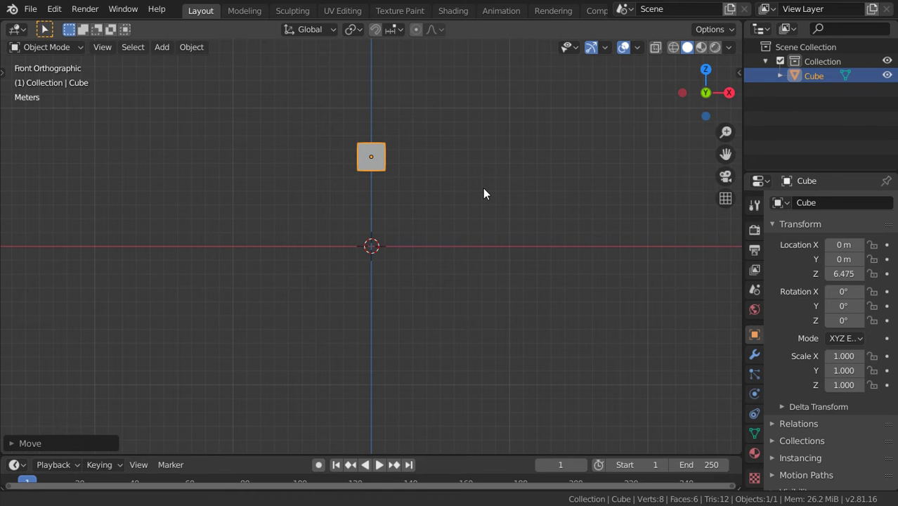
Give the cube an Active rigid body in the Physics properties.
click(755, 394)
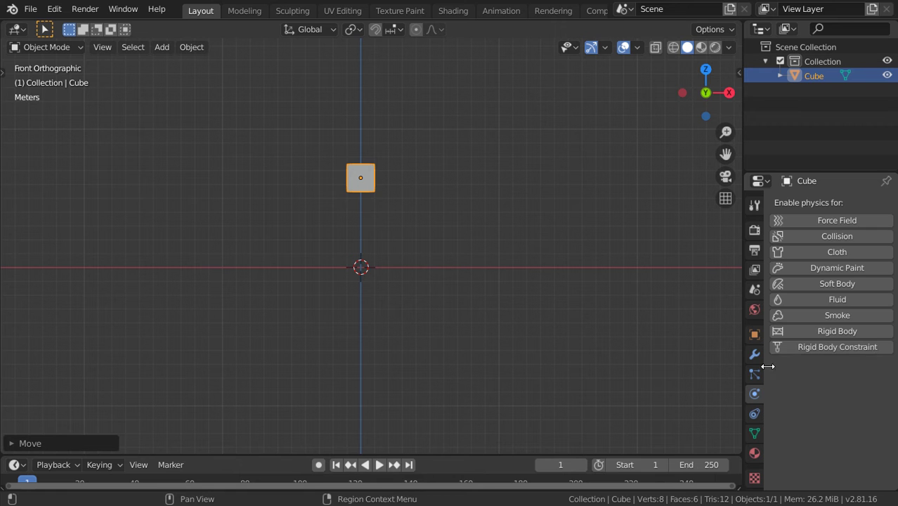
drag(744, 231, 703, 225)
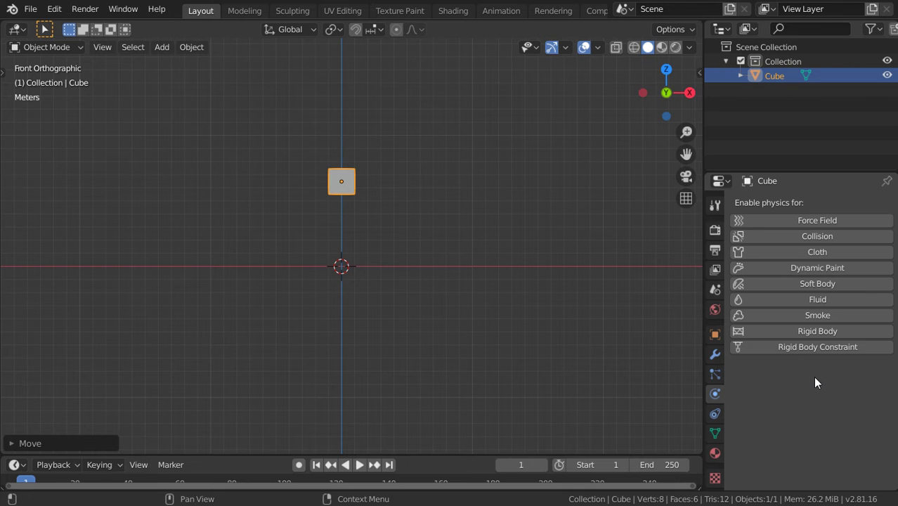
click(817, 331)
scroll(825, 336, down, 3)
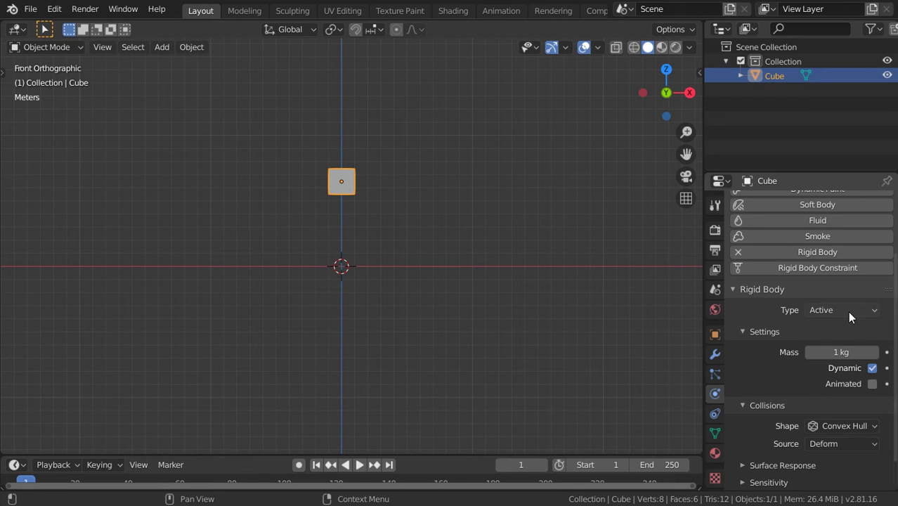
scroll(397, 234, up, 5)
Add a plane beneath the cube and scale it up into a large ground.
key(shift+a)
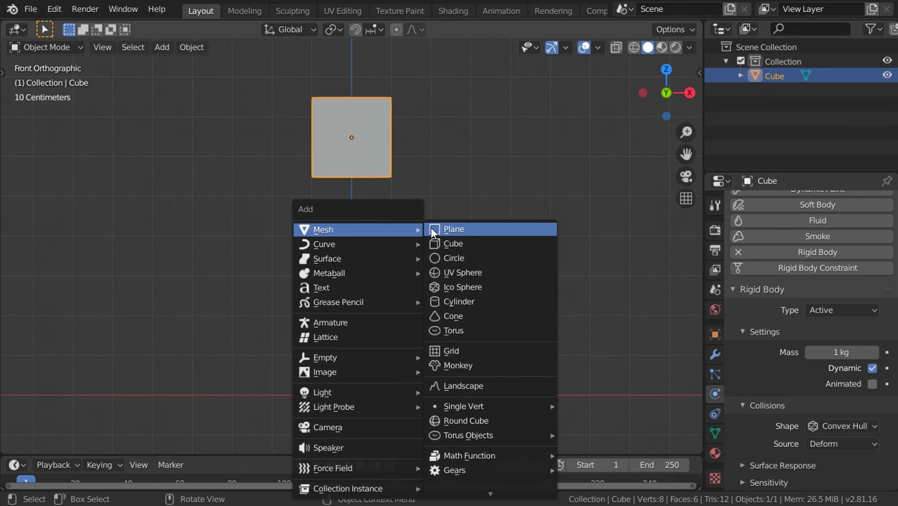
click(440, 233)
middle_drag(440, 234, 437, 301)
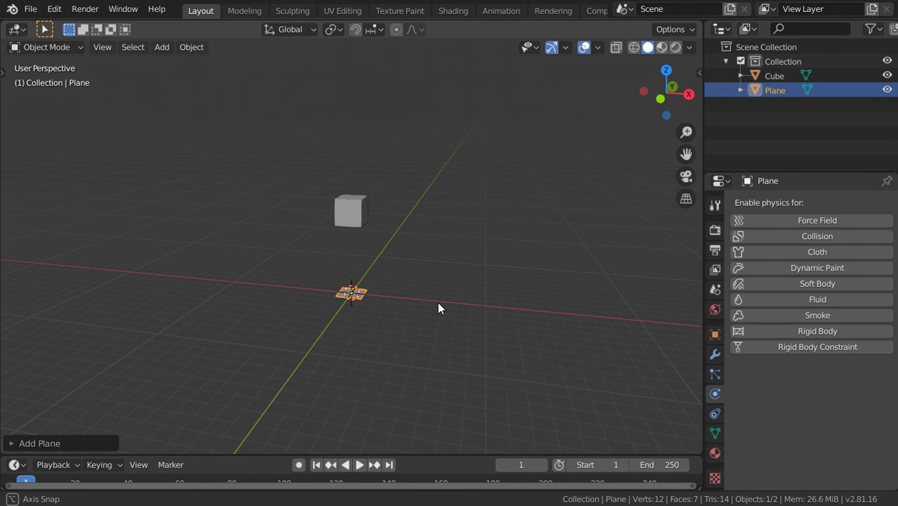
key(s)
click(561, 395)
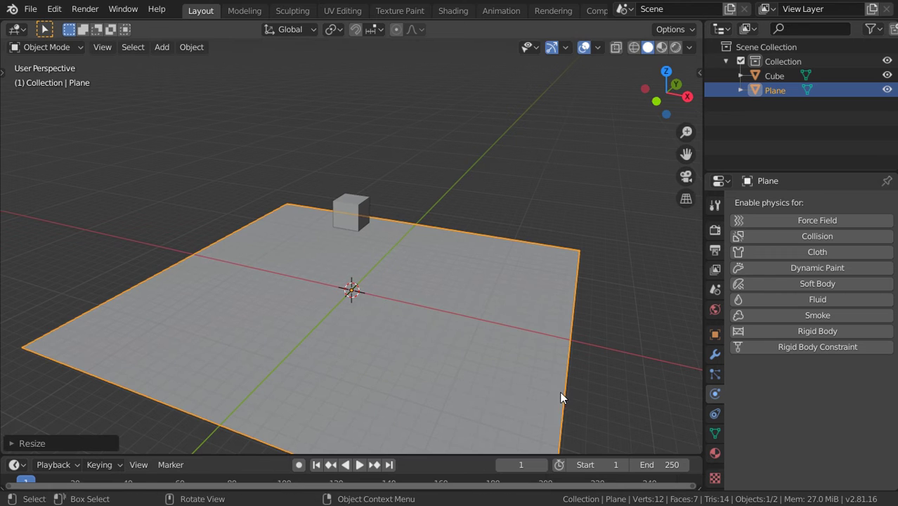
Make the ground plane a Passive rigid body.
click(800, 328)
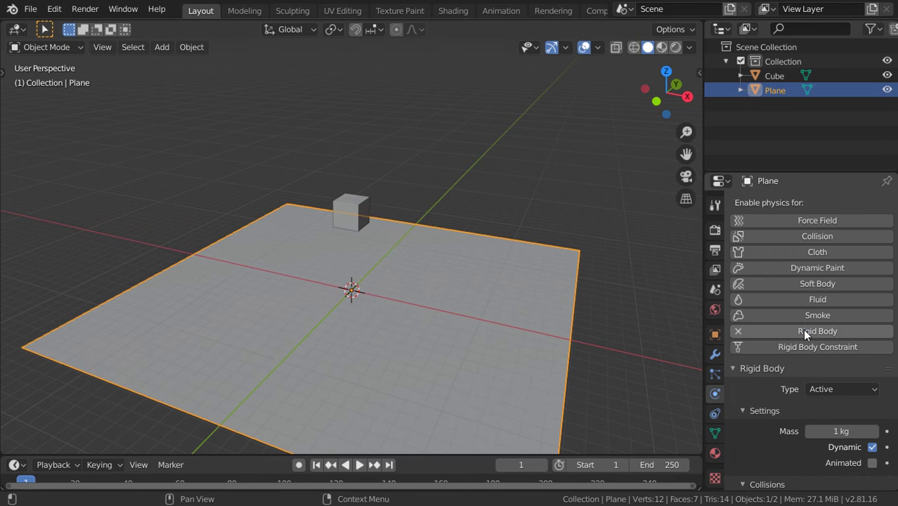
click(845, 389)
click(842, 421)
mouse_move(538, 317)
middle_down()
mouse_move(476, 294)
mouse_move(401, 376)
middle_up()
scroll(476, 293, down, 3)
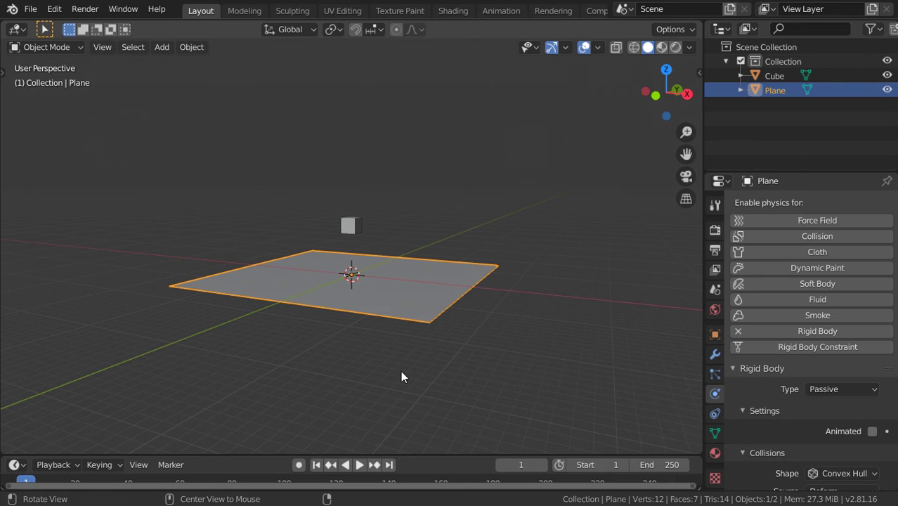
key(space)
scroll(379, 264, up, 1)
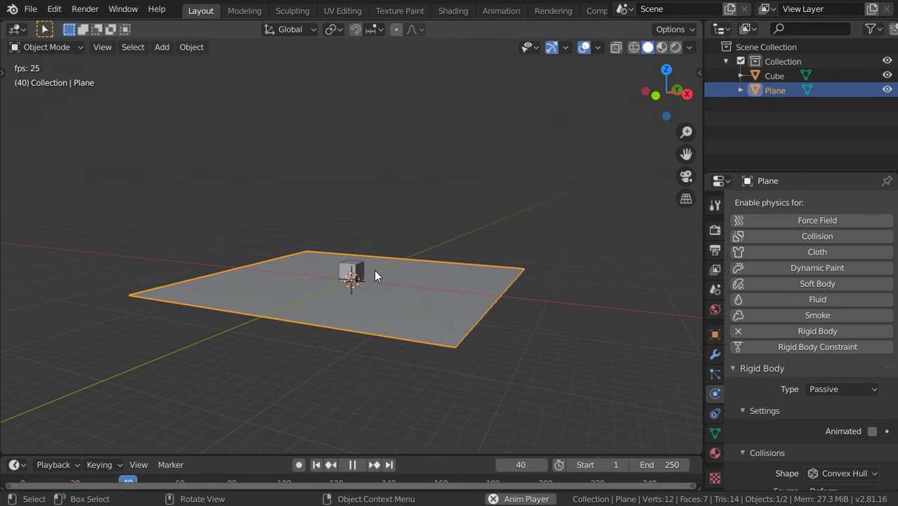
scroll(374, 269, up, 4)
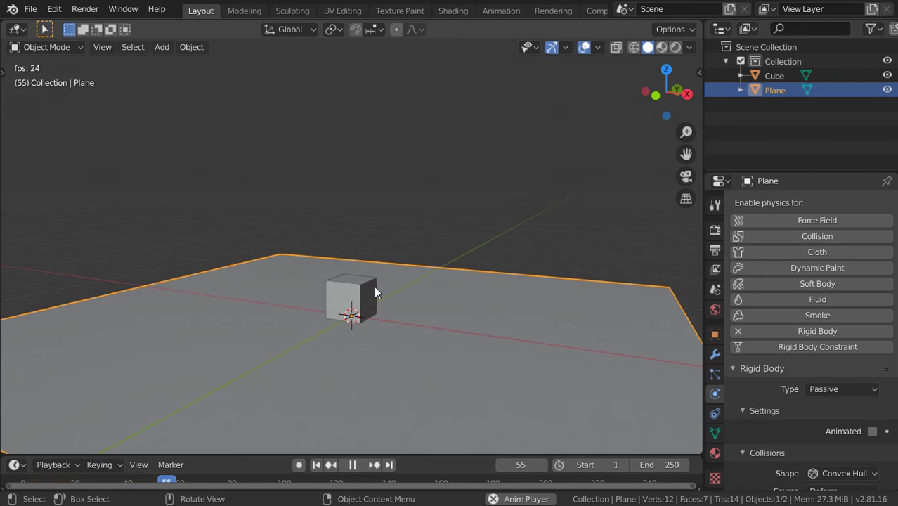
key(Escape)
scroll(380, 304, down, 5)
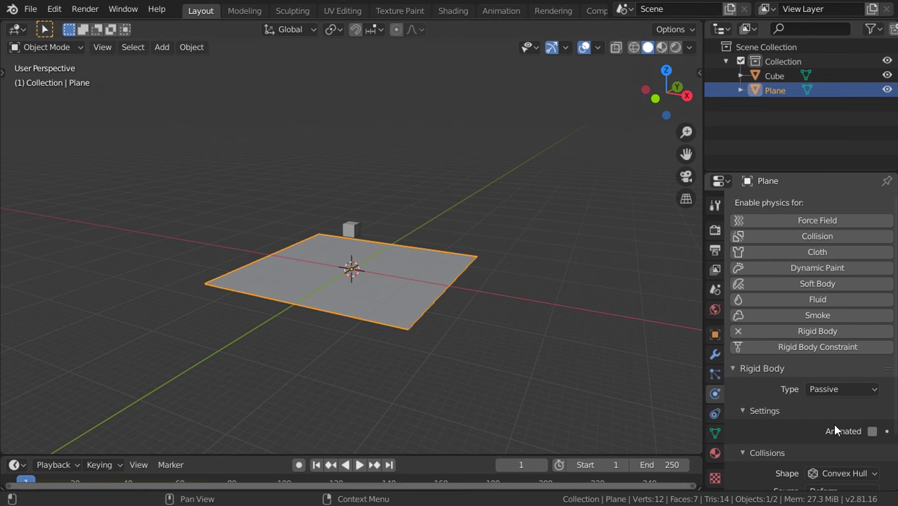
scroll(839, 422, down, 2)
scroll(437, 274, up, 1)
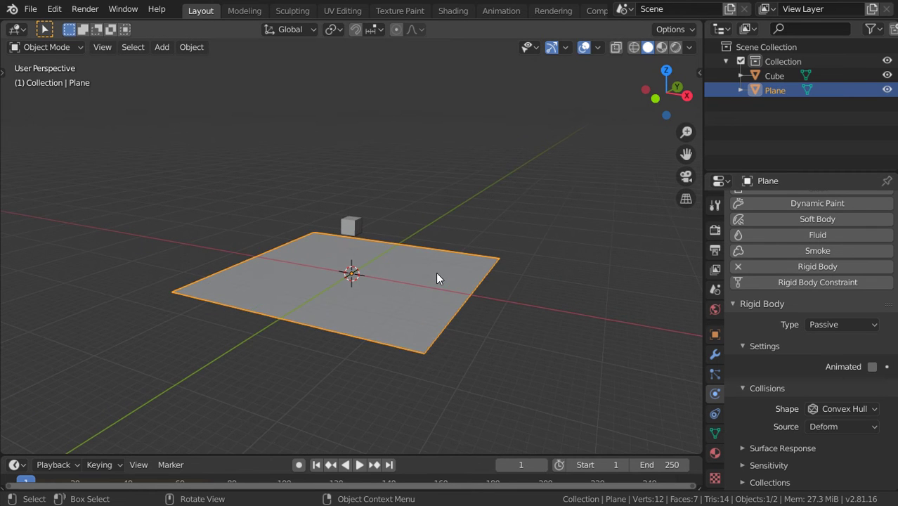
key(KP_1)
Add a UV sphere and shrink it to sit between the cube and ground.
scroll(436, 280, up, 5)
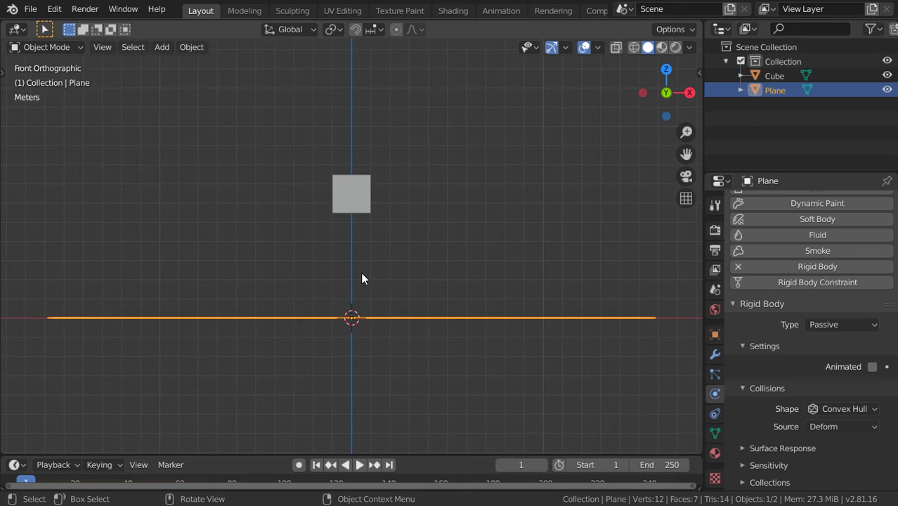
scroll(361, 272, up, 3)
click(357, 271)
right_click(354, 175)
key(Escape)
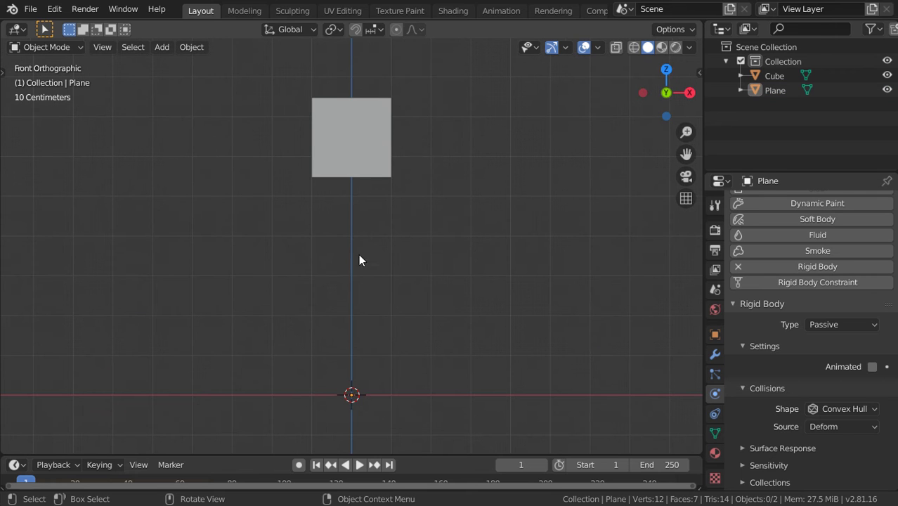
key(shift+a)
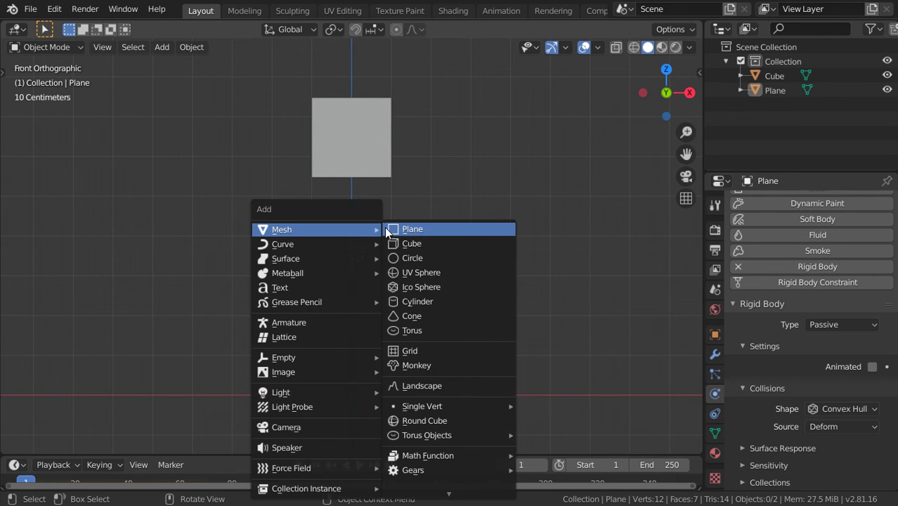
mouse_move(282, 229)
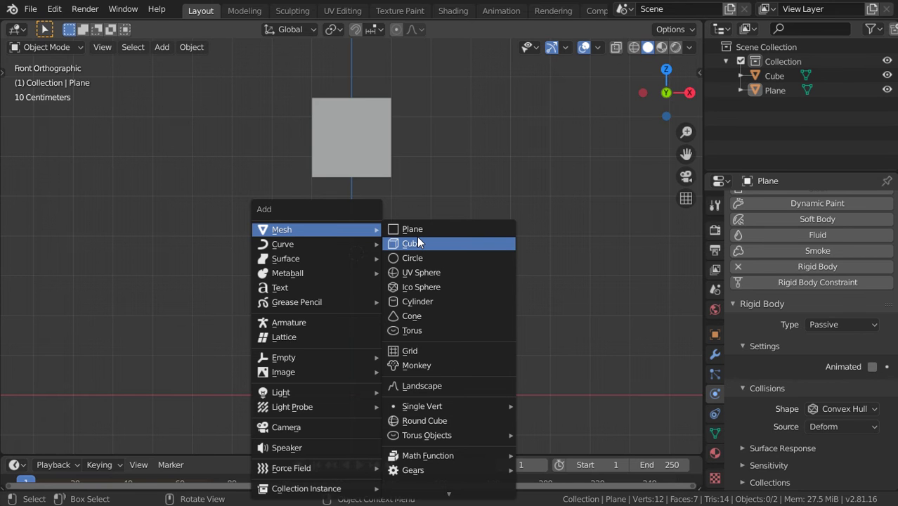
click(422, 275)
key(s)
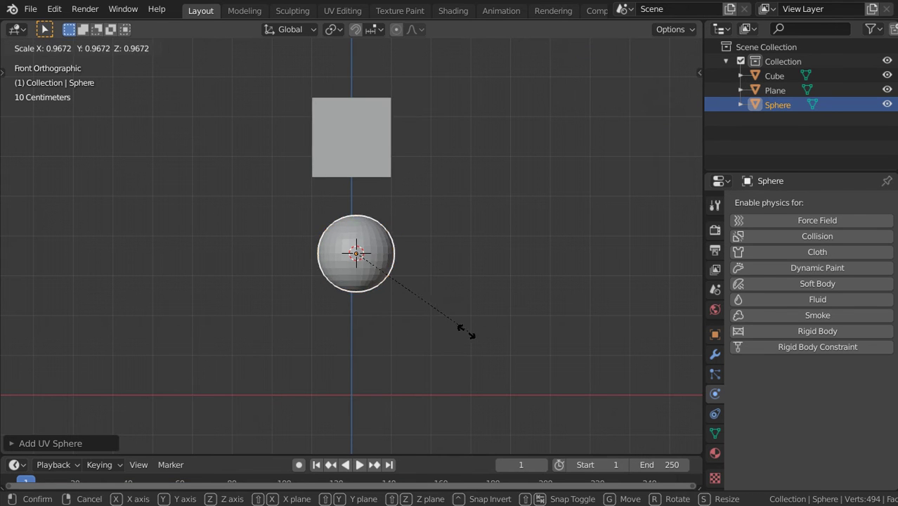
click(429, 313)
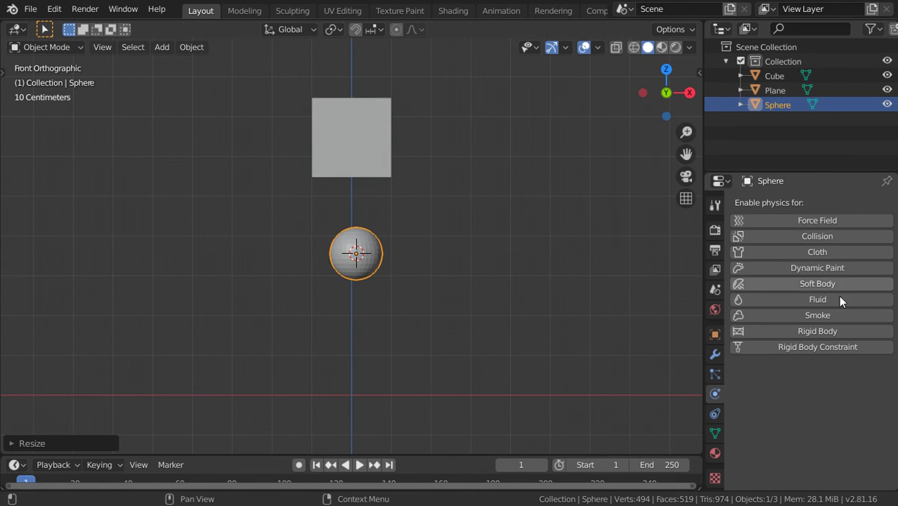
Make the small sphere an Active rigid body.
click(835, 331)
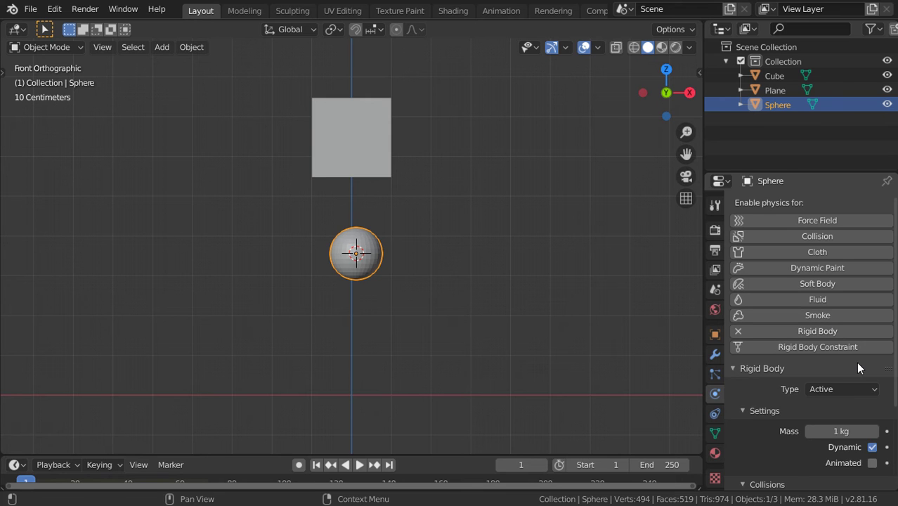
scroll(857, 367, down, 2)
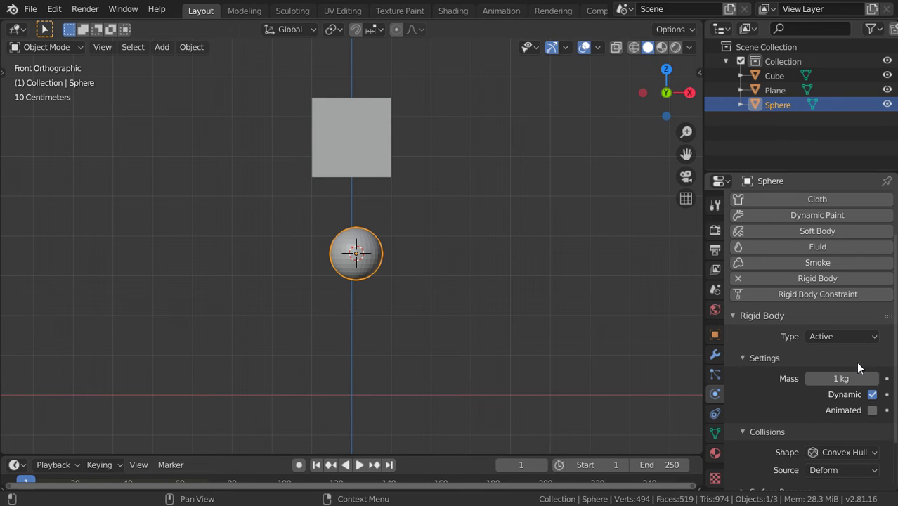
scroll(855, 362, down, 1)
mouse_move(397, 315)
middle_down()
mouse_move(402, 327)
mouse_move(369, 428)
middle_up()
click(359, 466)
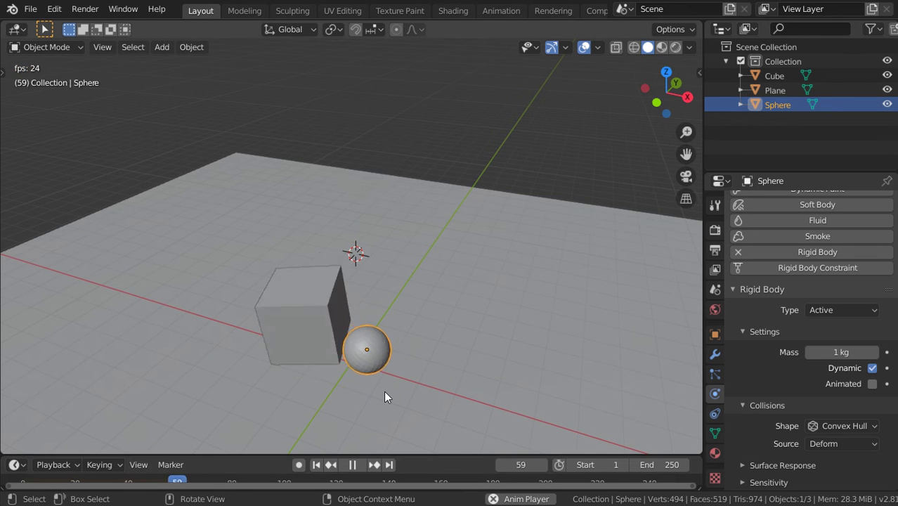
key(Escape)
middle_drag(384, 392, 435, 279)
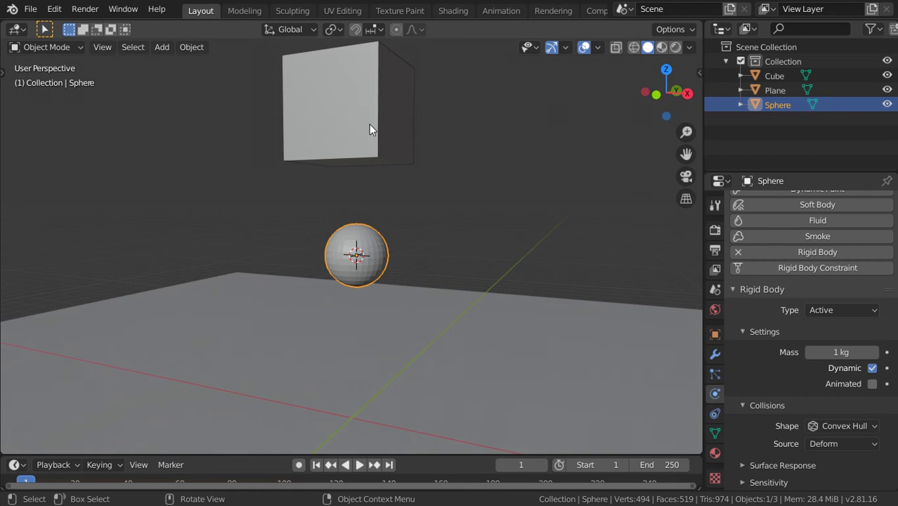
Select the sphere and play the simulation to preview the drop.
click(369, 124)
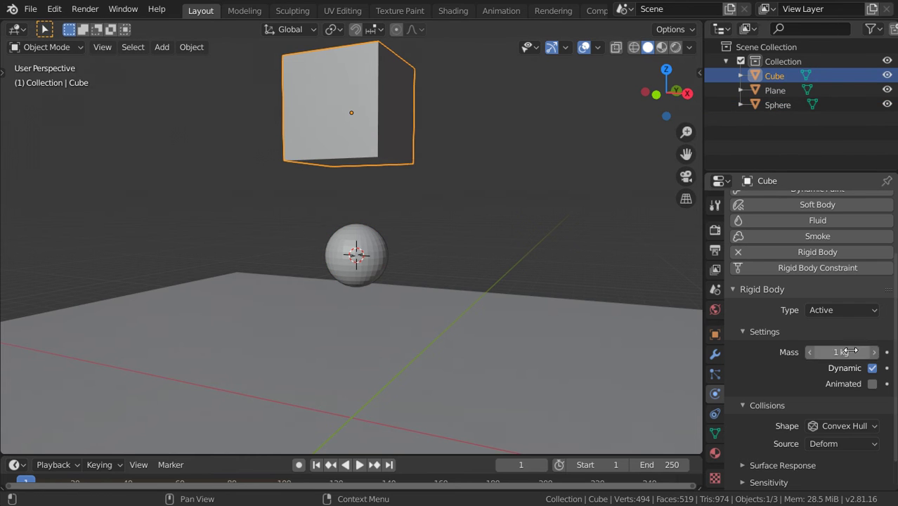
click(372, 250)
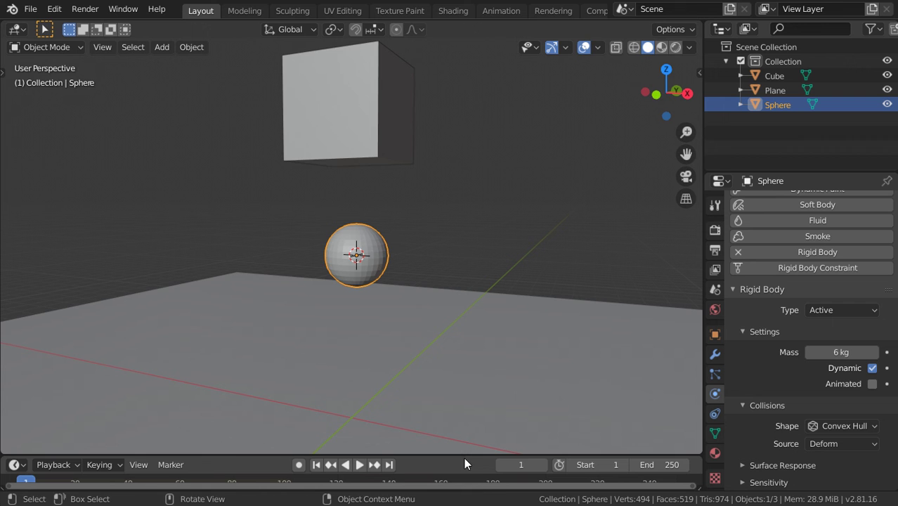
click(362, 466)
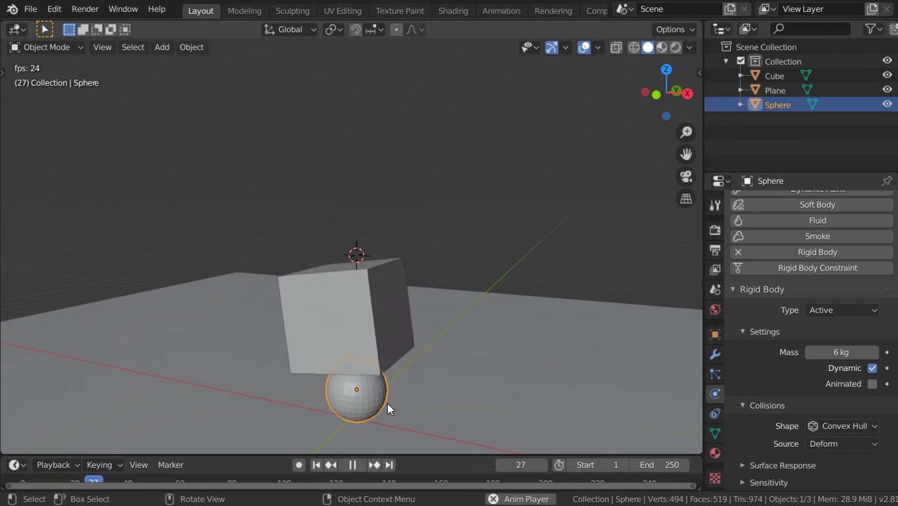
key(Escape)
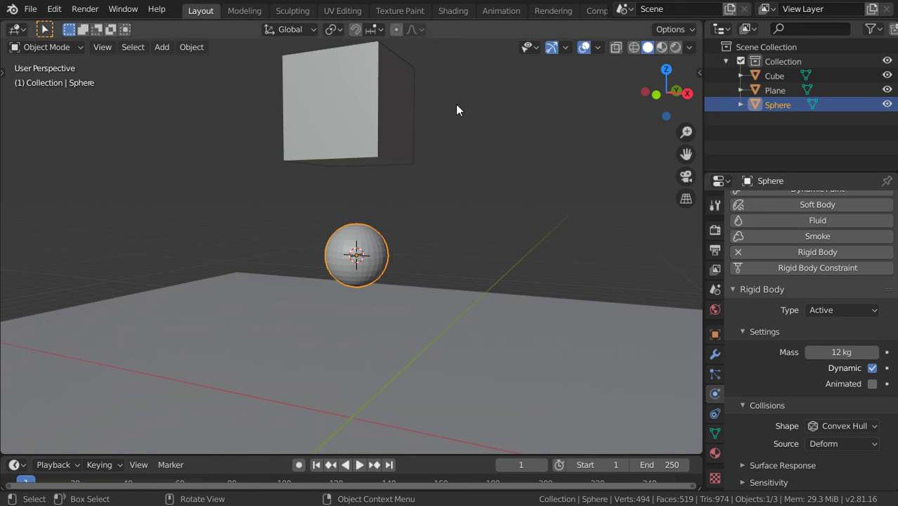
Set the cube's rigid body mass to 0.6 kg and replay the simulation.
click(407, 141)
click(829, 357)
text(.6)
key(Return)
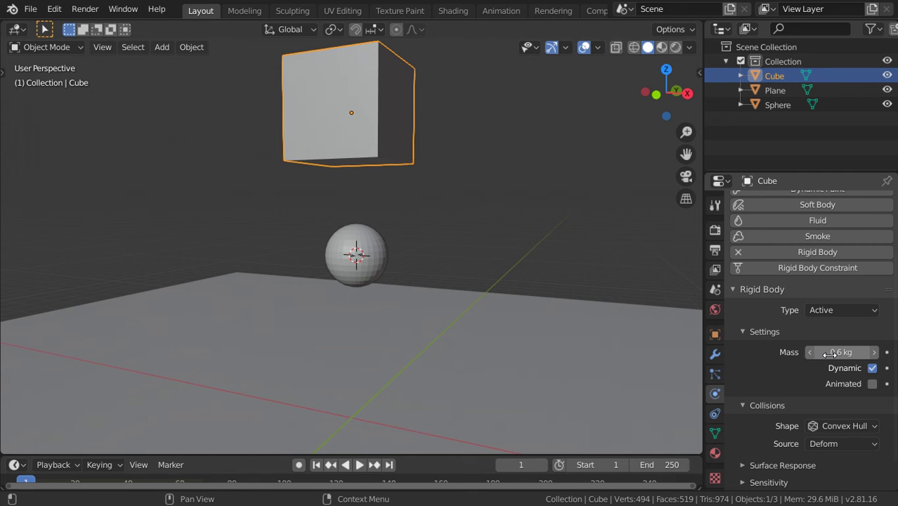
key(space)
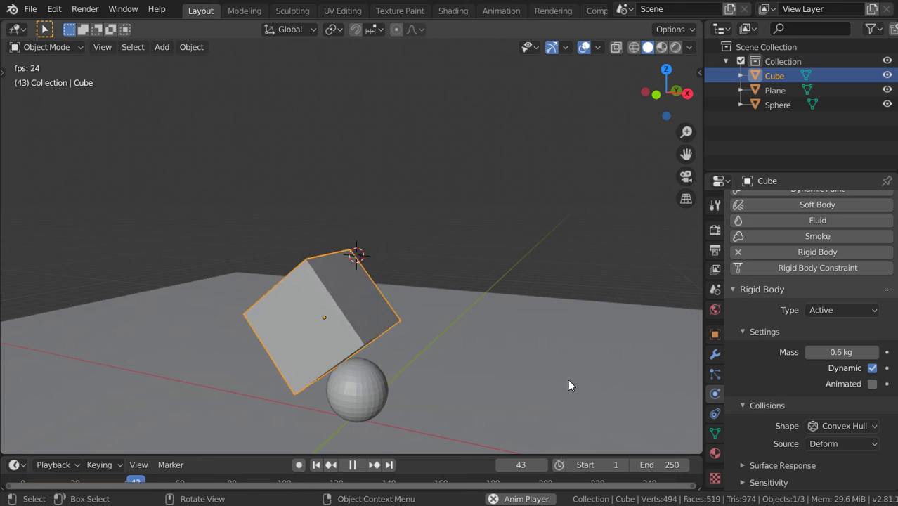
key(Escape)
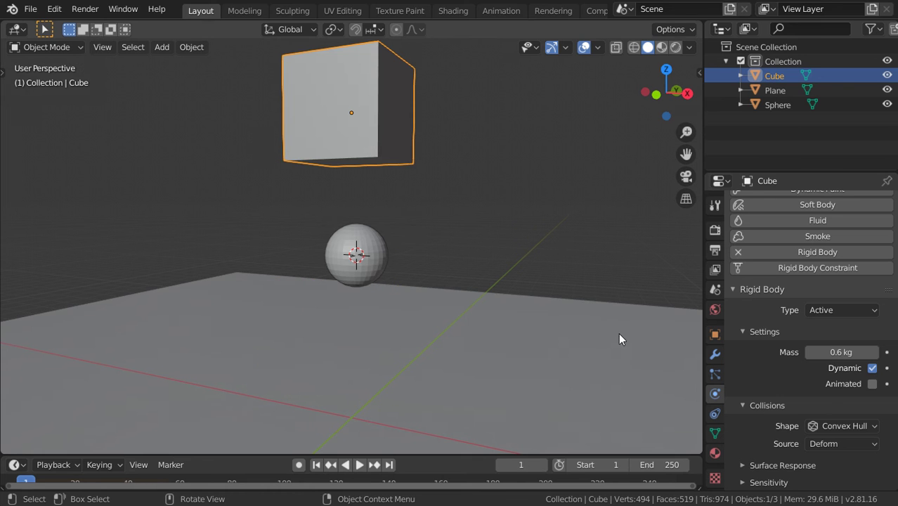
scroll(369, 267, down, 1)
scroll(369, 267, down, 2)
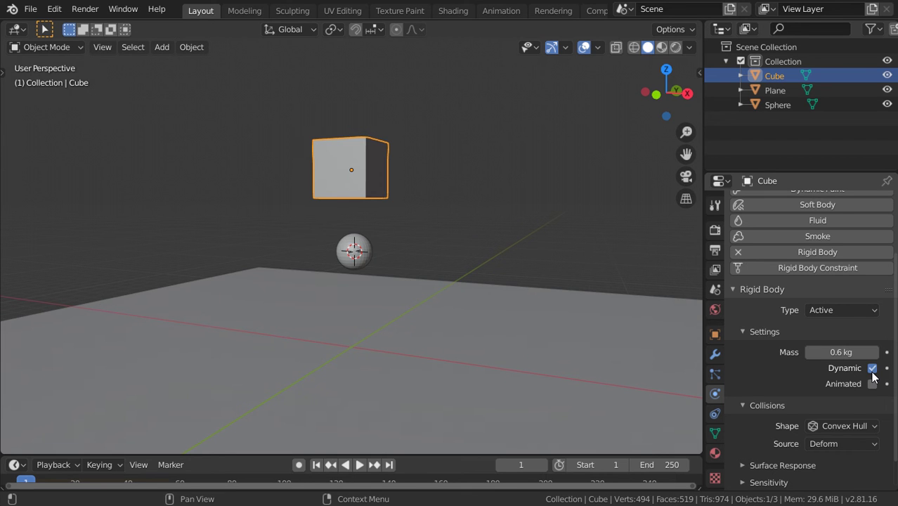
scroll(780, 365, up, 3)
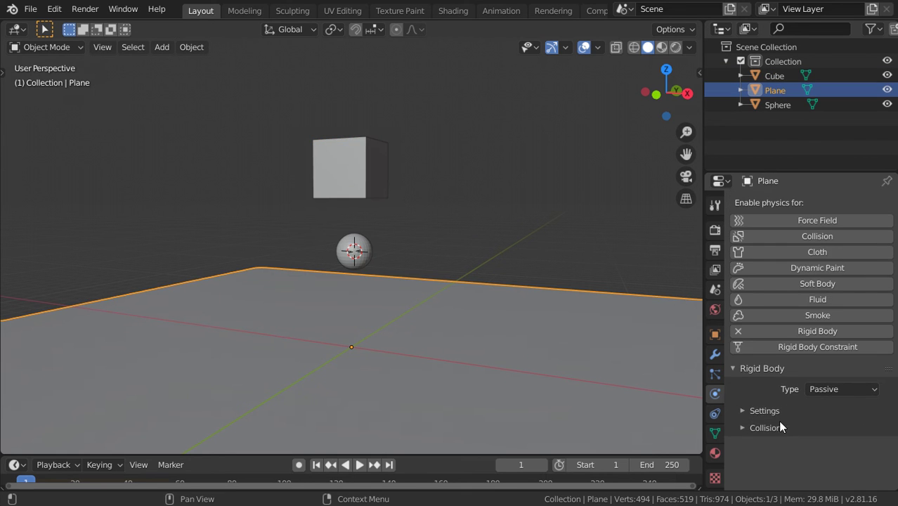
click(365, 253)
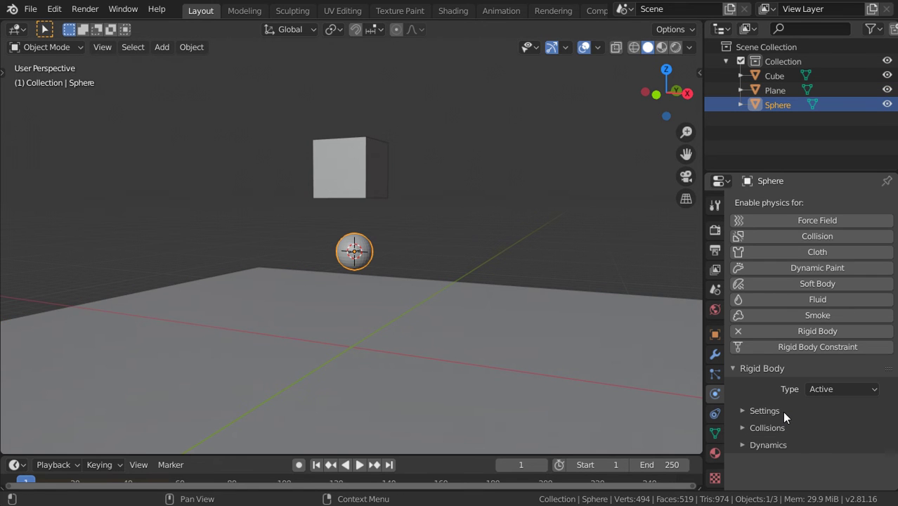
Expand the sphere's Rigid Body Settings to show its 12 kg mass, zooming in.
click(764, 410)
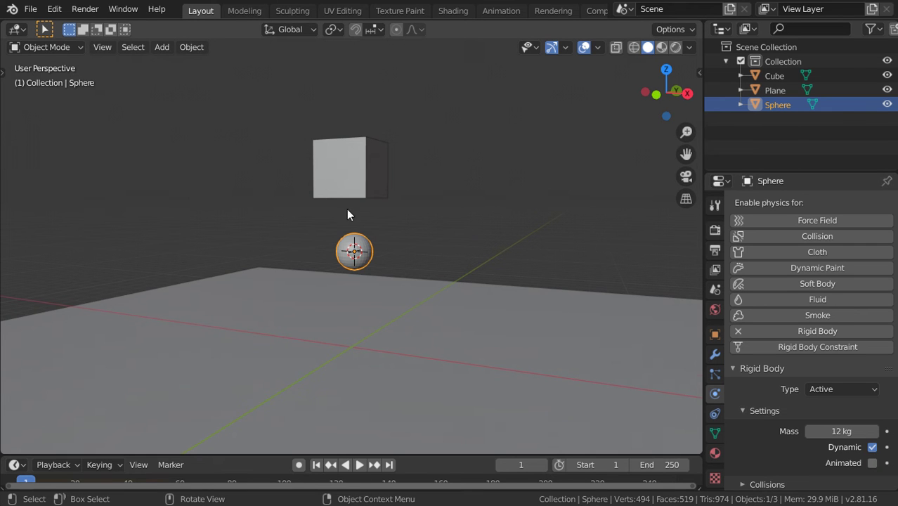
scroll(347, 214, up, 2)
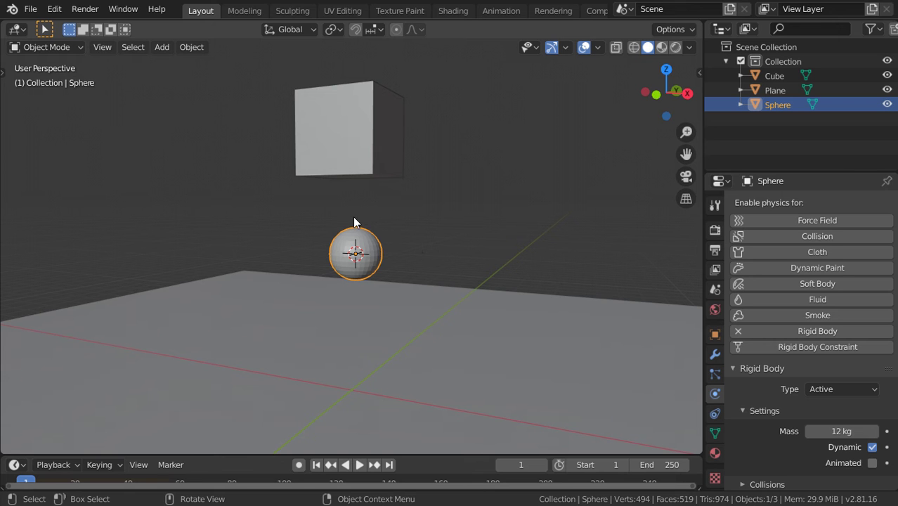
Test-play the heavy-sphere simulation, then make the timeline area taller.
click(359, 465)
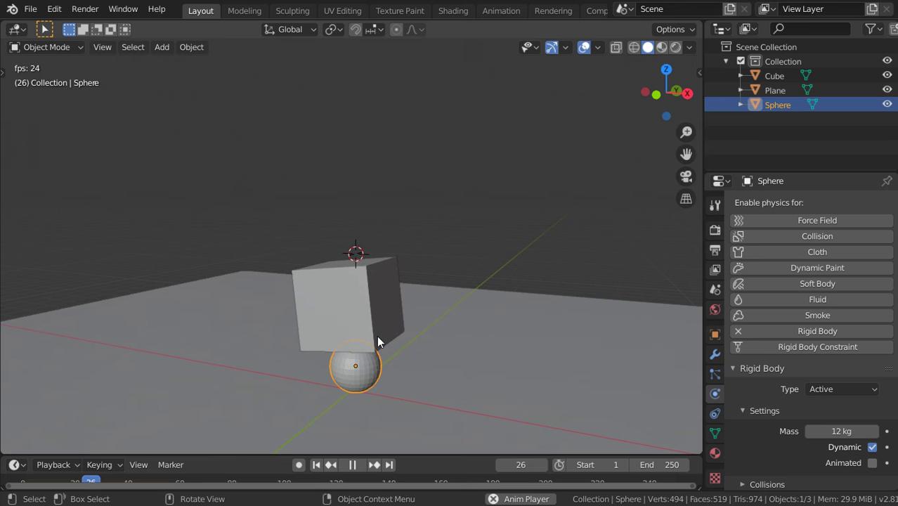
key(Escape)
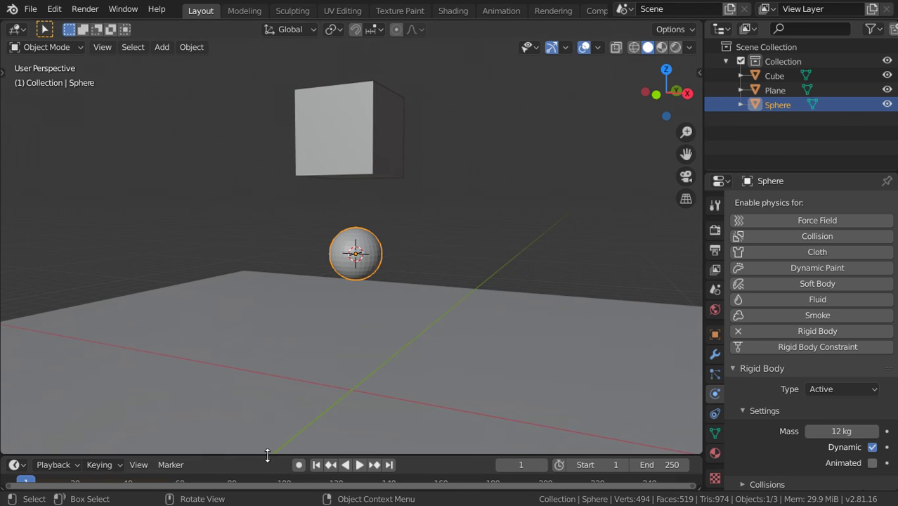
drag(265, 455, 267, 445)
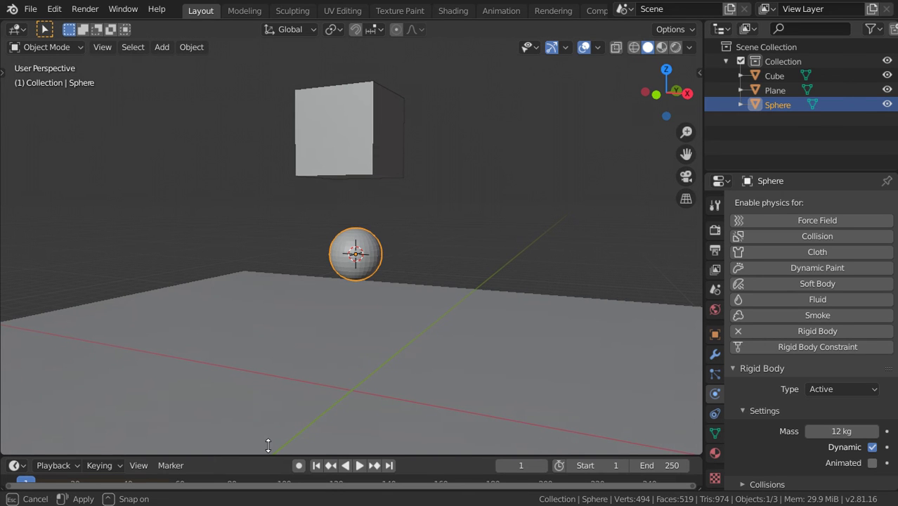
drag(268, 445, 268, 404)
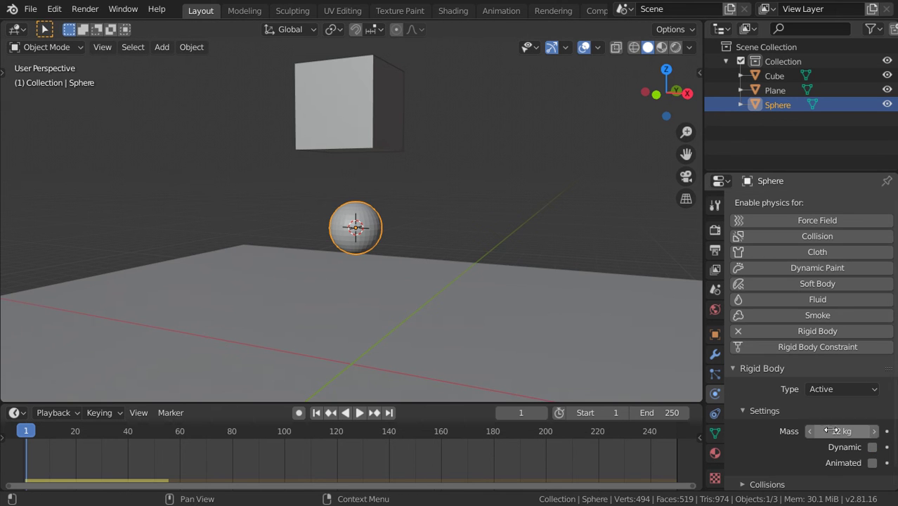
Keyframe the sphere's Dynamic option off at frames 1 and 20.
key(i)
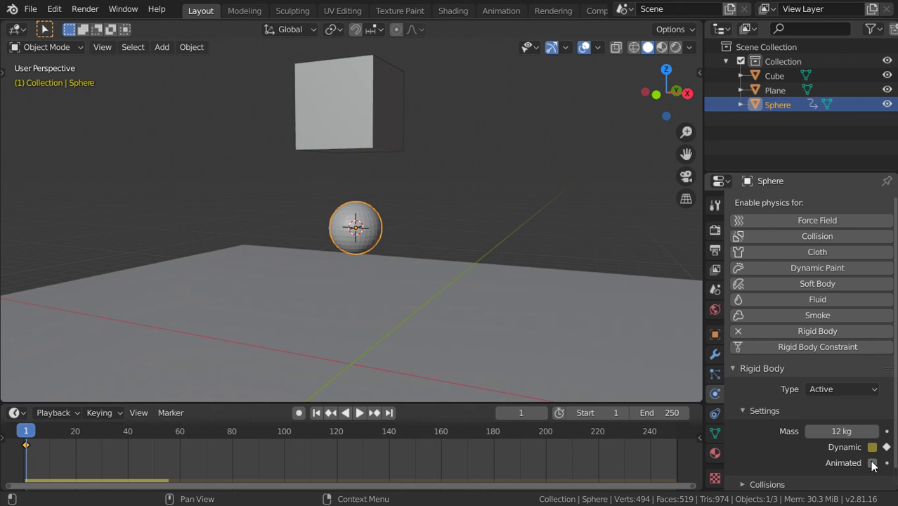
click(528, 412)
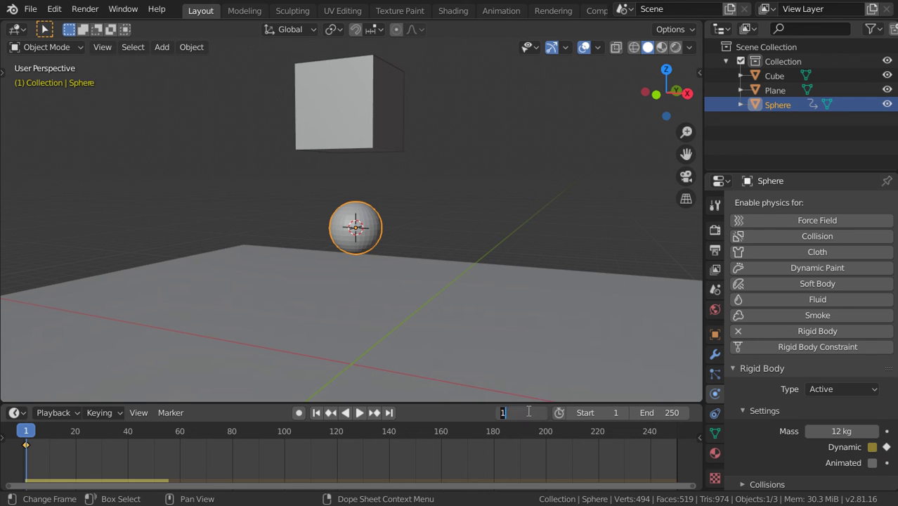
text(2)
text(0)
key(Return)
key(i)
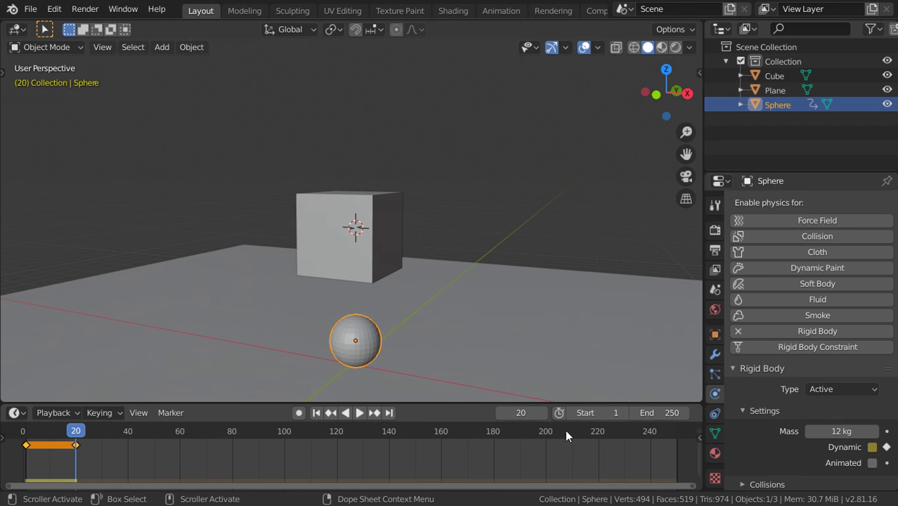
Turn Dynamic on and keyframe it at frame 21, then test playback.
click(543, 413)
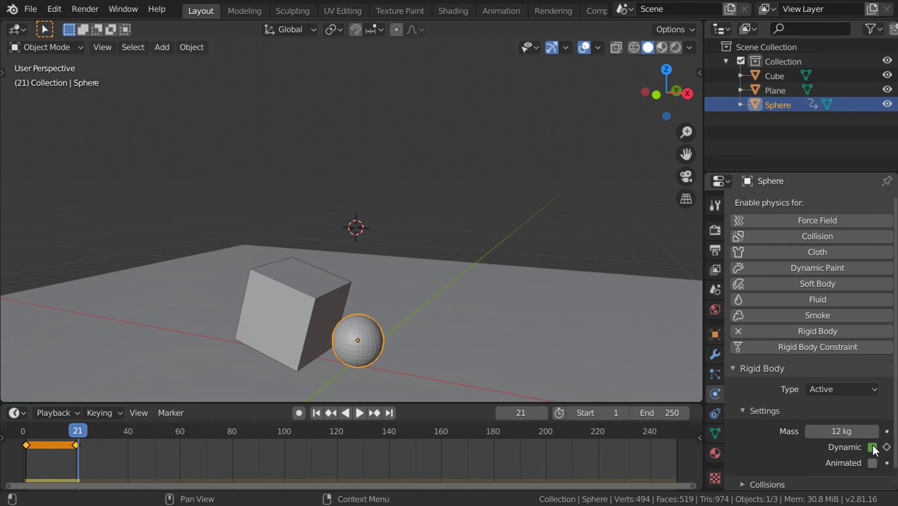
key(i)
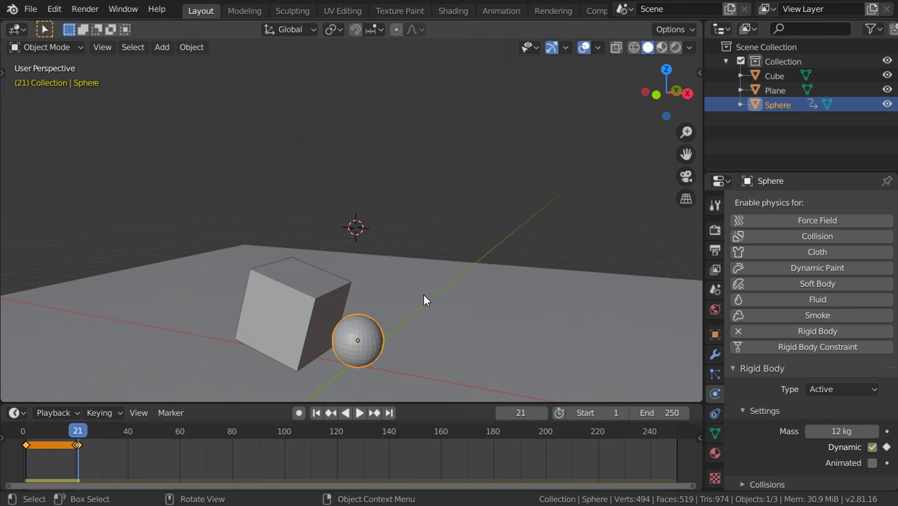
click(362, 413)
key(Escape)
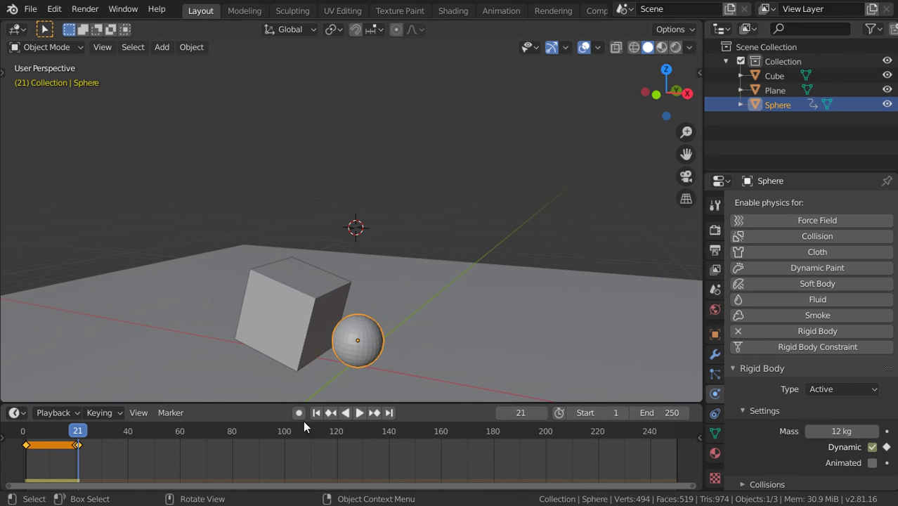
Replay the animation twice from frame 1, then switch to Front Orthographic view.
click(317, 413)
click(362, 413)
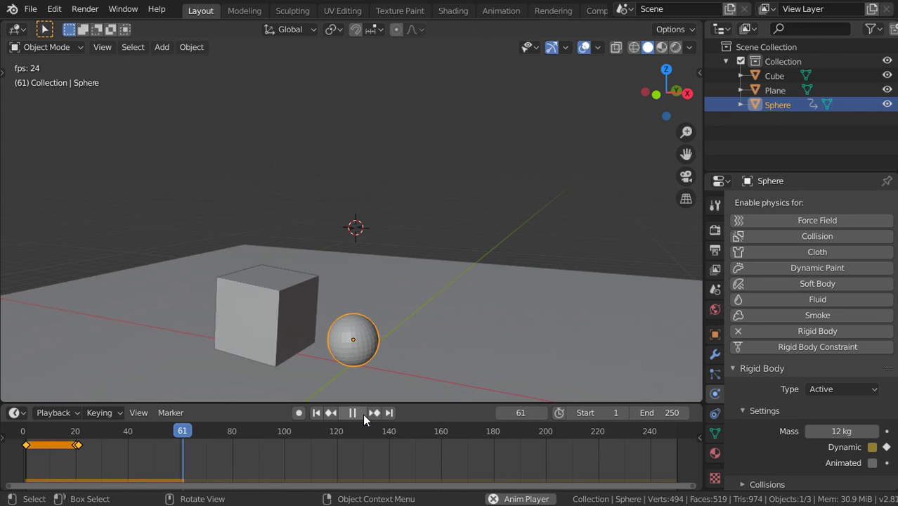
key(Escape)
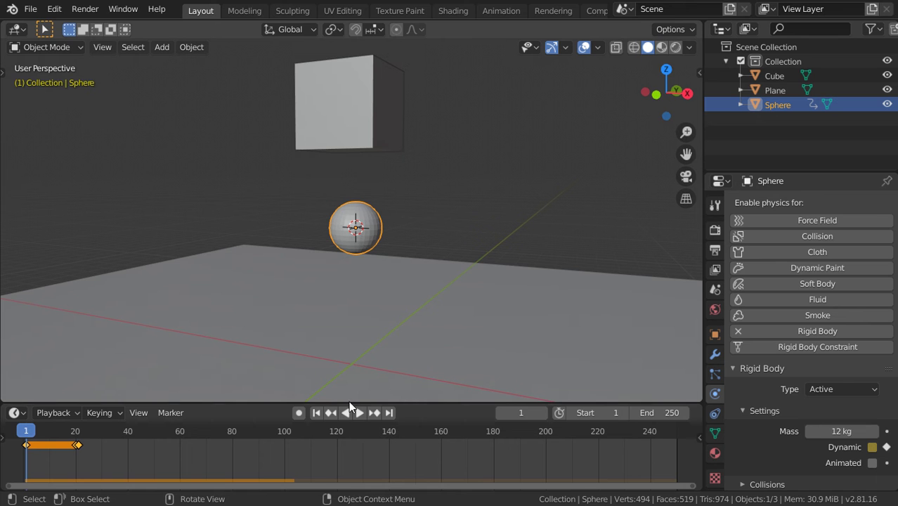
click(357, 412)
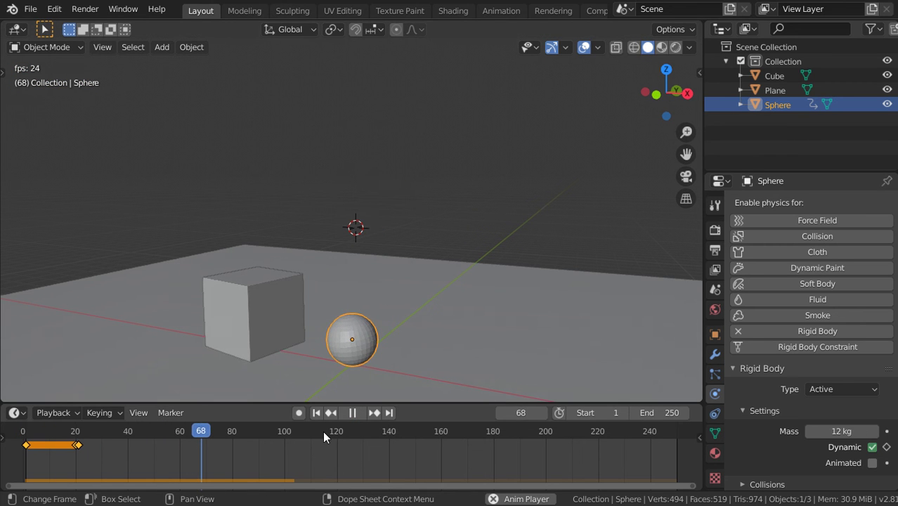
key(Escape)
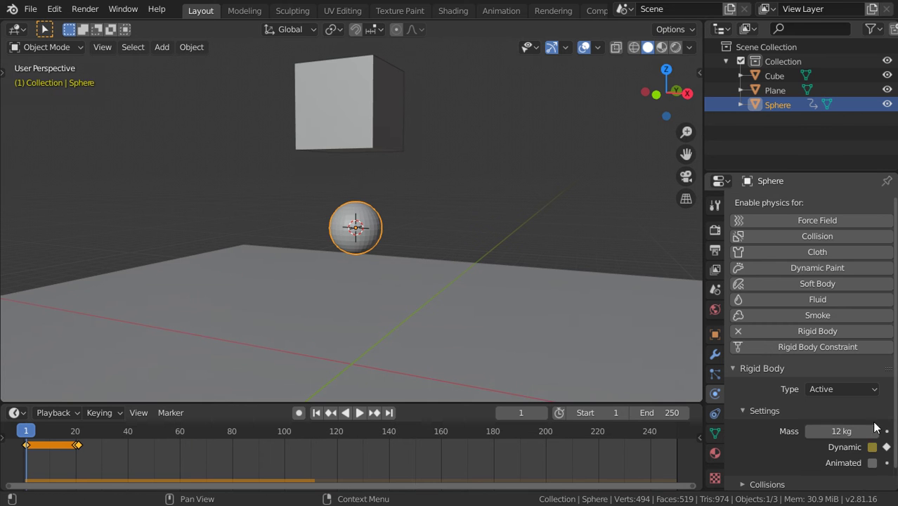
key(KP_1)
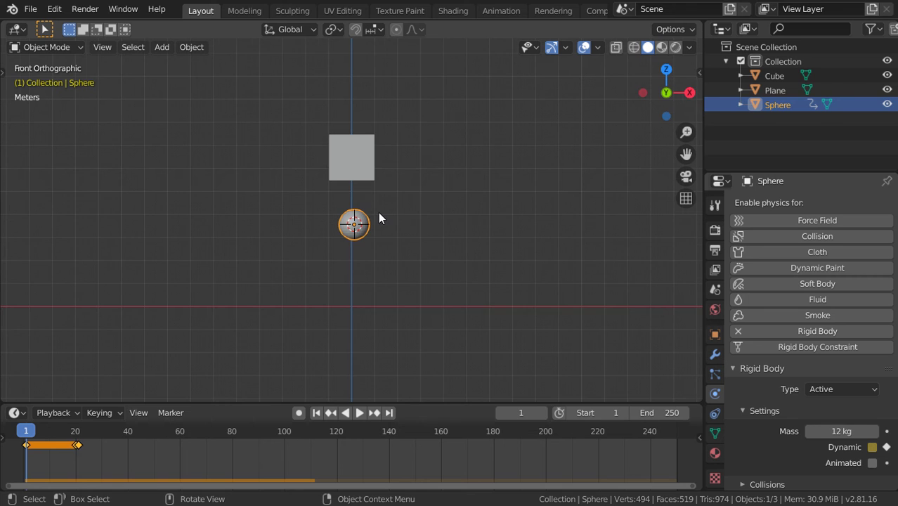
Add a larger UV sphere up-right of the cube as an Active rigid body.
click(378, 212)
scroll(377, 212, up, 2)
key(shift+a)
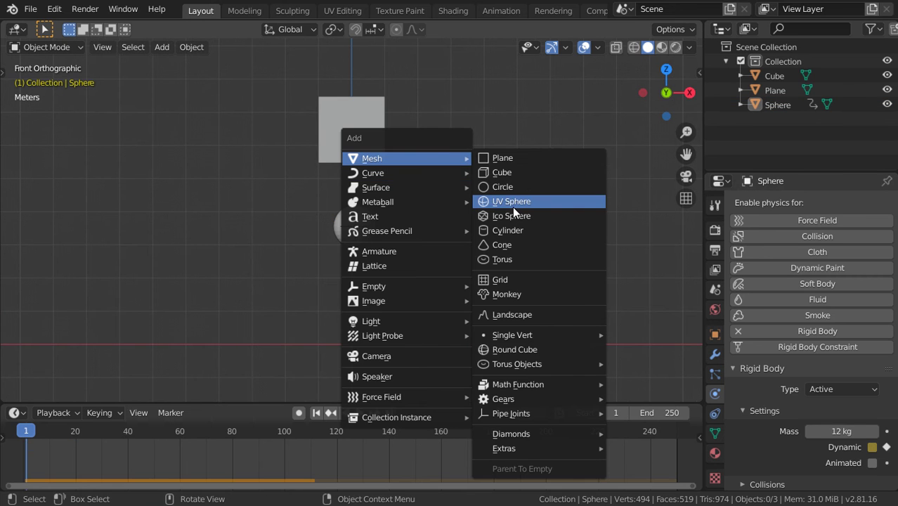
click(512, 202)
key(g)
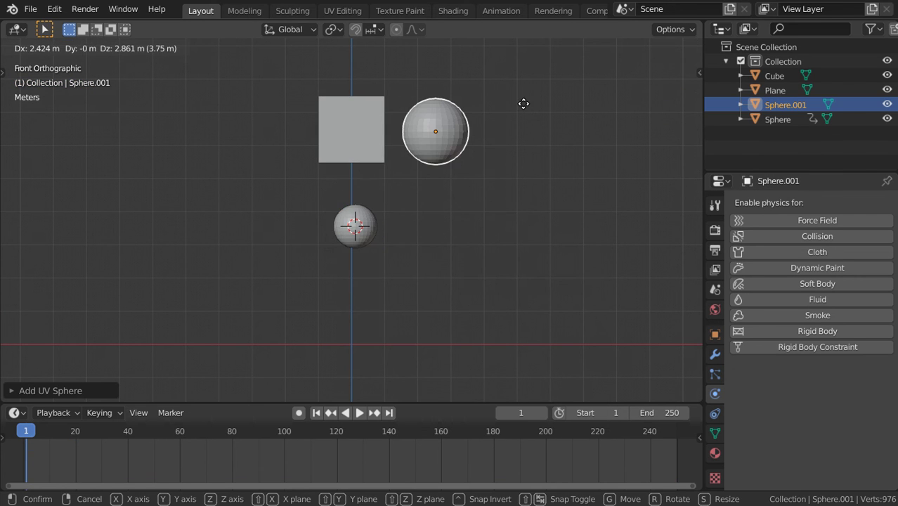
click(536, 115)
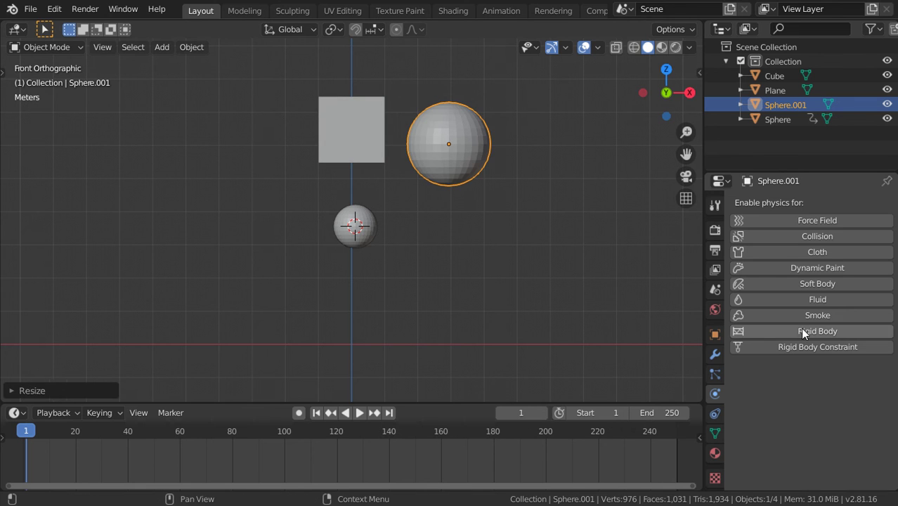
click(800, 328)
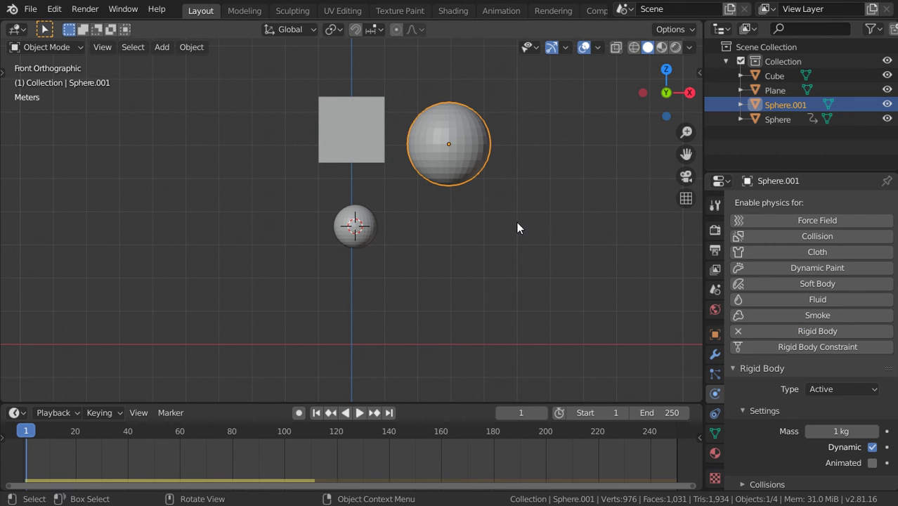
key(i)
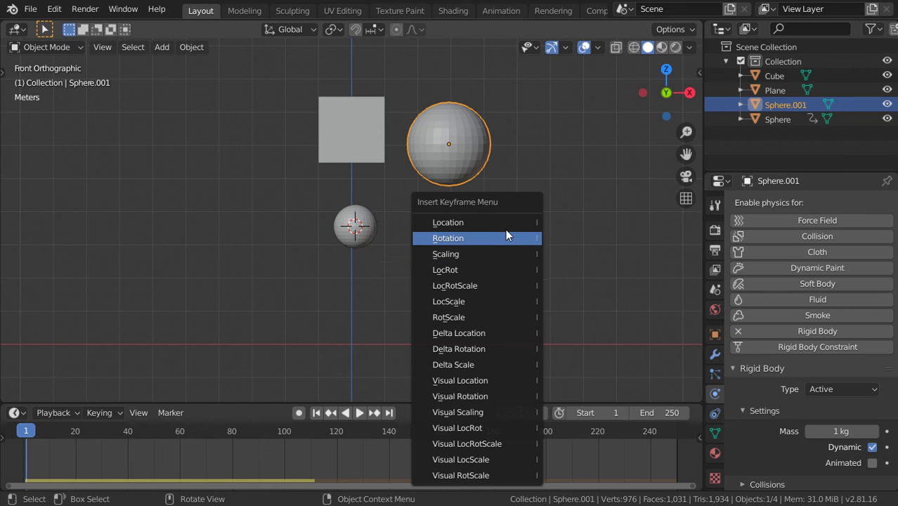
Move the new sphere to the left side and keyframe it at frame 1.
click(507, 233)
key(g)
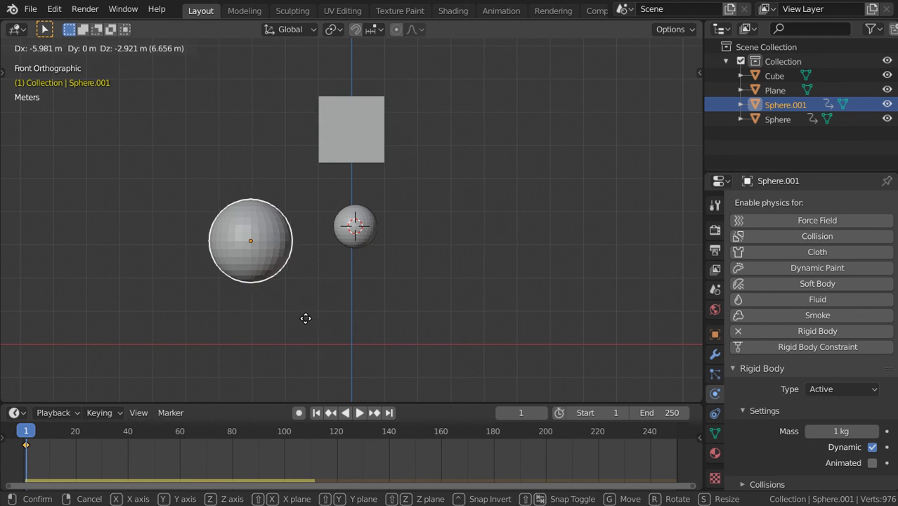
click(303, 314)
key(i)
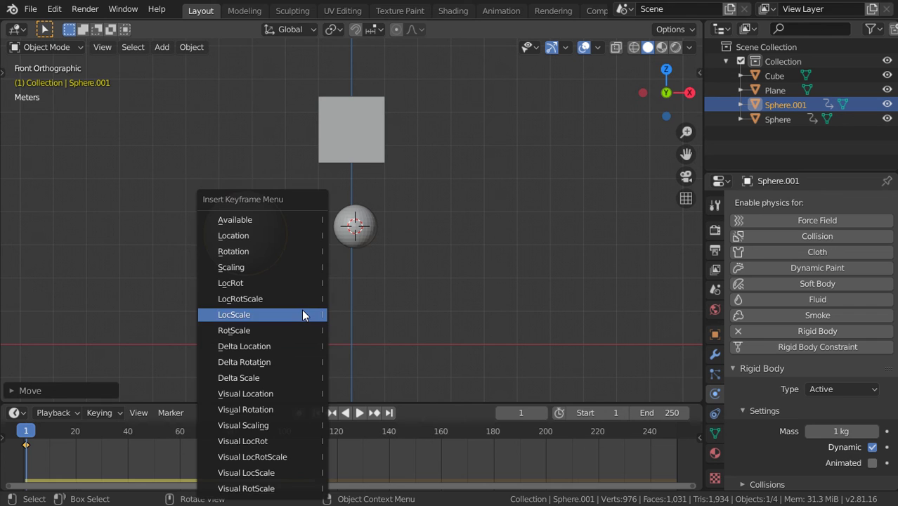
click(303, 314)
Insert a LocRot keyframe on the sphere at frame 10.
click(527, 412)
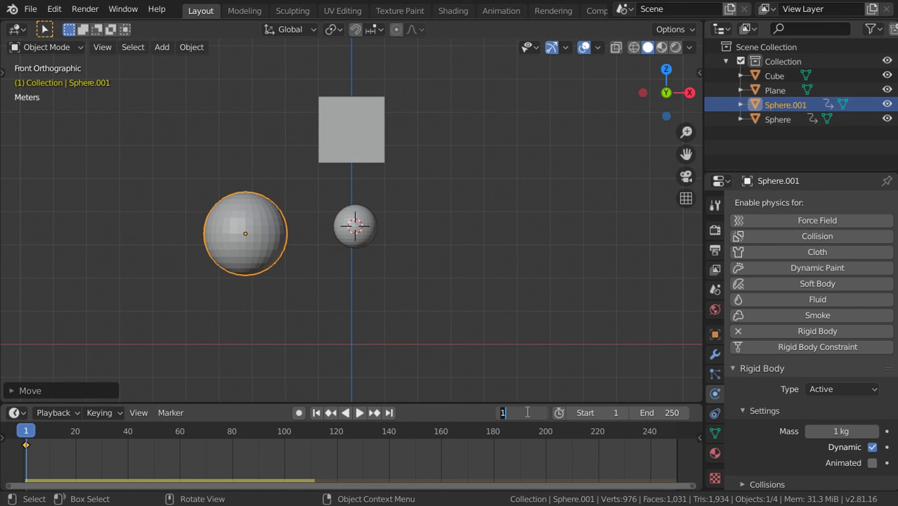
text(10)
key(Return)
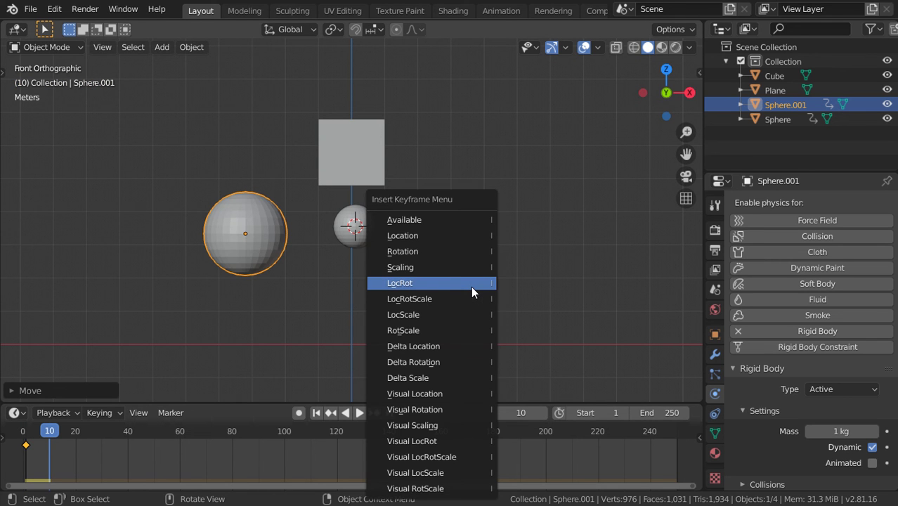
click(428, 232)
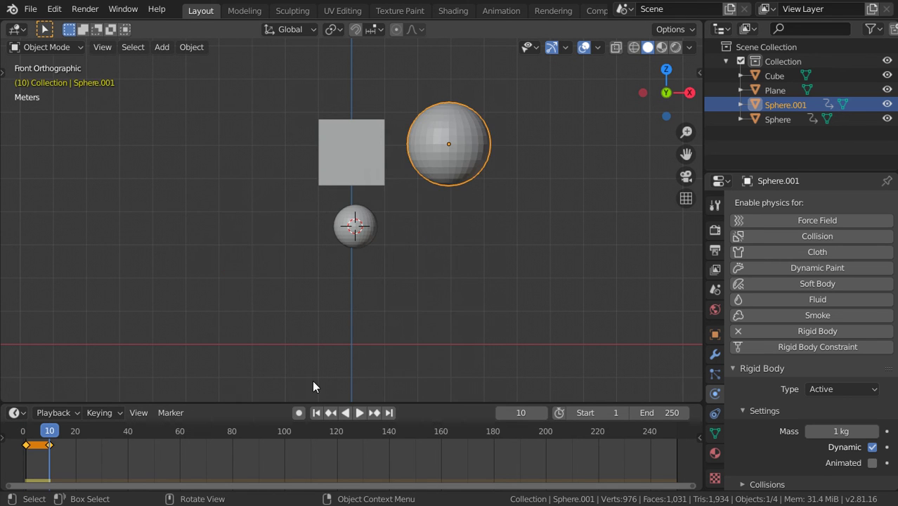
Set the scene end frame to 50 and preview the animation.
double_click(664, 412)
text(50)
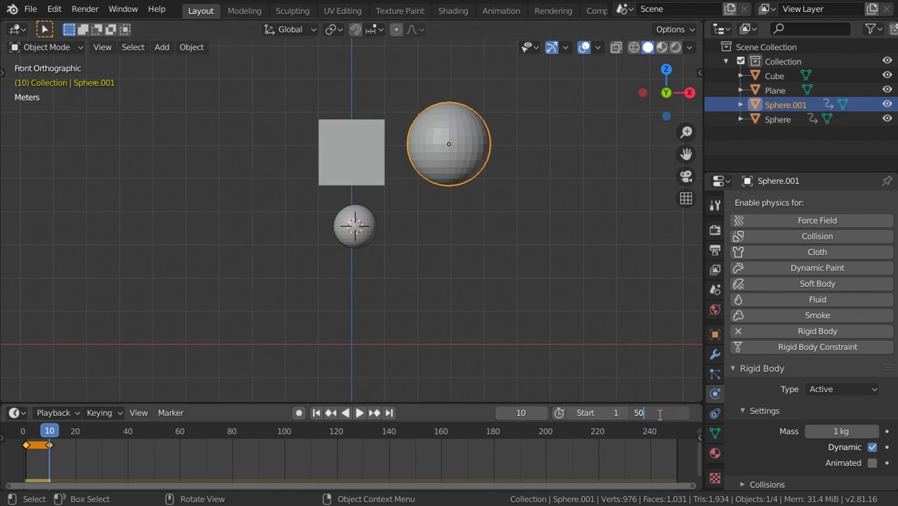
key(Return)
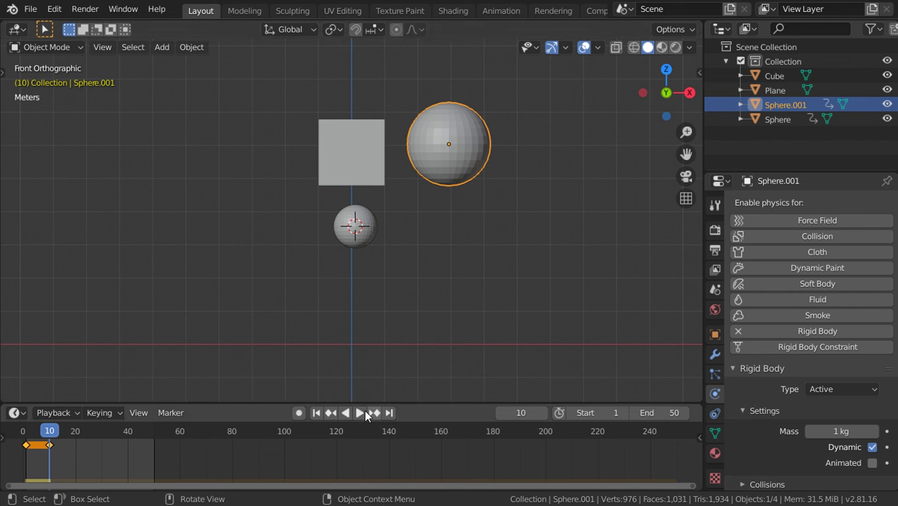
click(360, 413)
key(Escape)
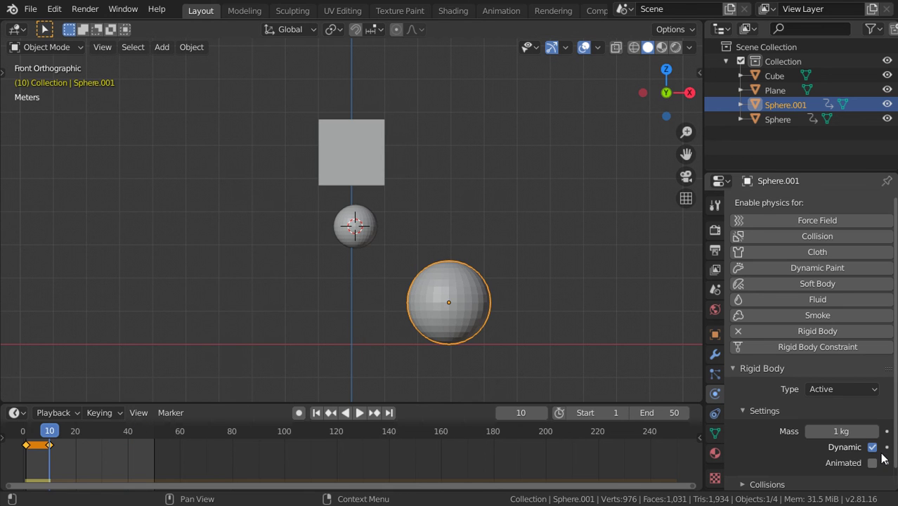
Turn on Animated for Sphere.001's rigid body and play the simulation from a low front view.
middle_drag(692, 379, 713, 401)
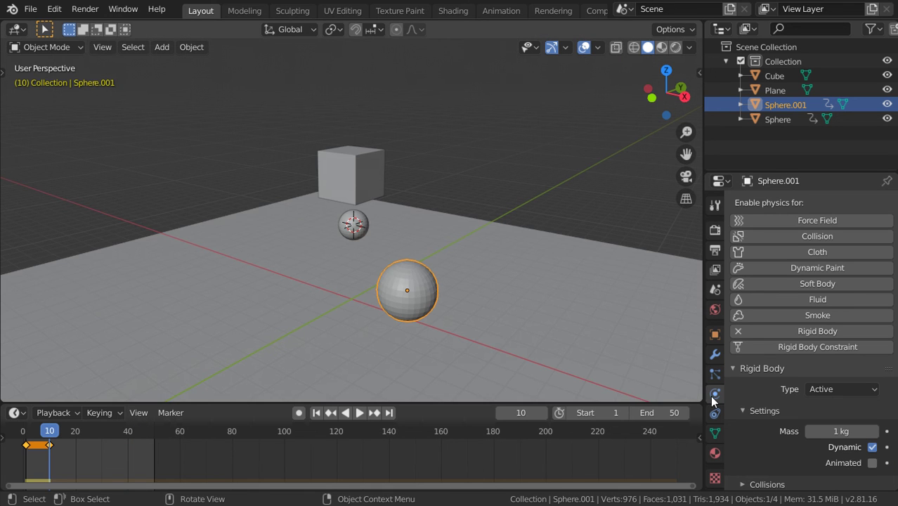
click(872, 462)
middle_drag(515, 222, 515, 272)
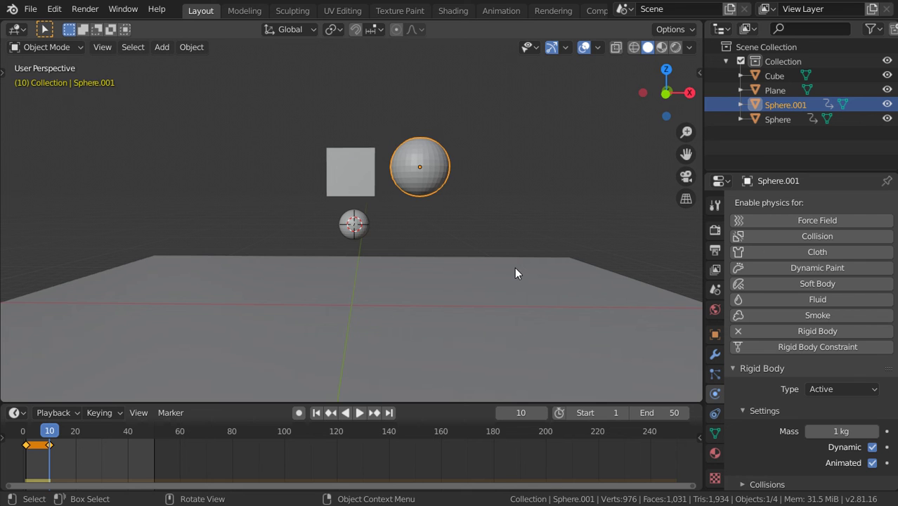
click(359, 413)
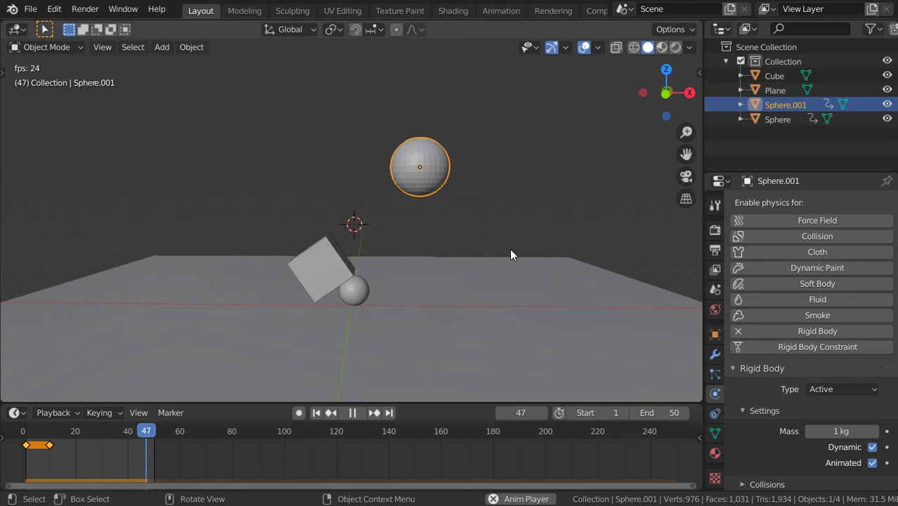
key(Escape)
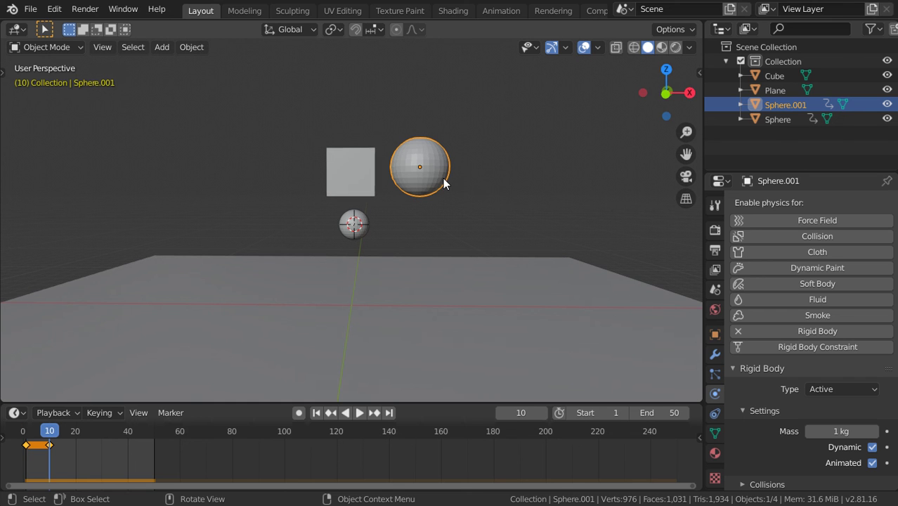
Go to frame 1, switch to front orthographic view and show the transform sidebar.
click(26, 430)
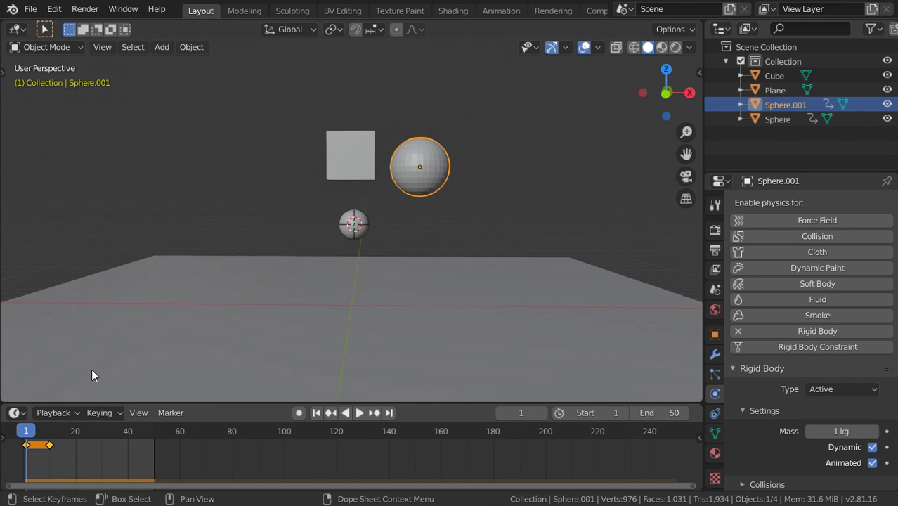
key(KP_1)
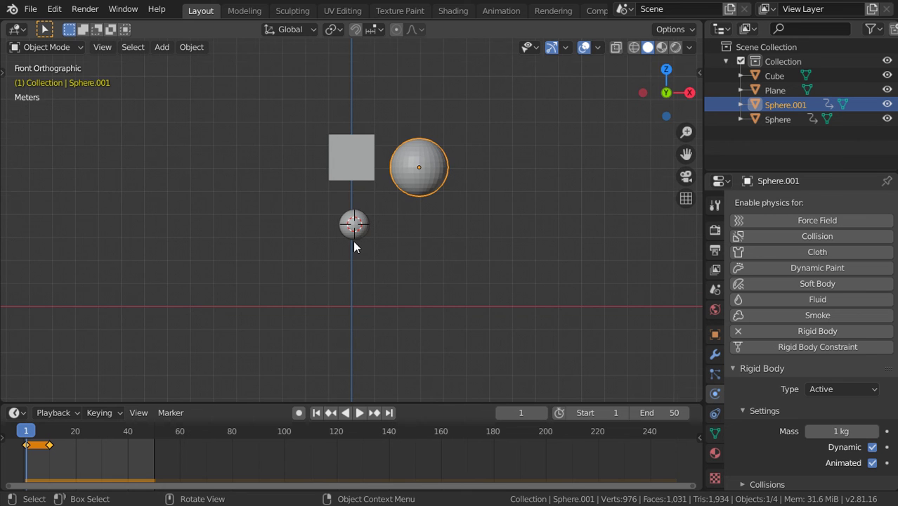
scroll(353, 241, down, 1)
key(n)
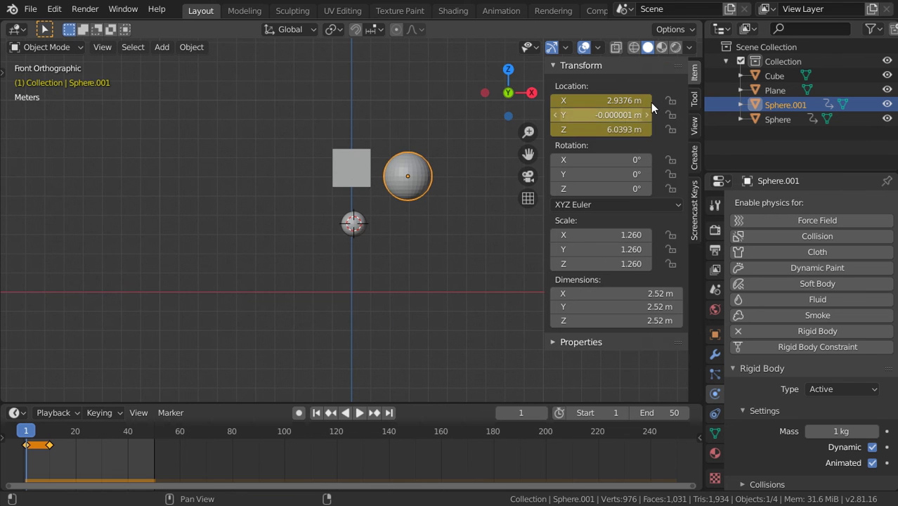
right_click(652, 102)
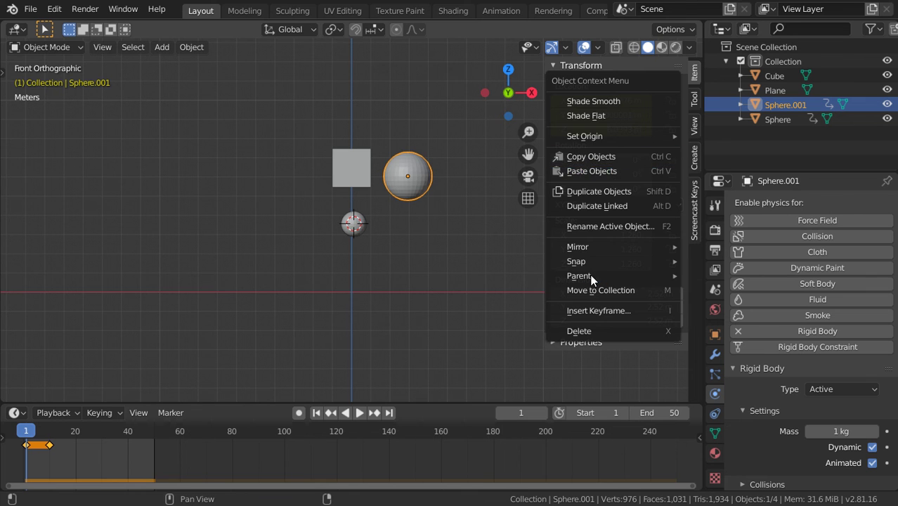
key(Escape)
Clear the large sphere's keyframe at frame 1, then at frame 10.
key(alt+i)
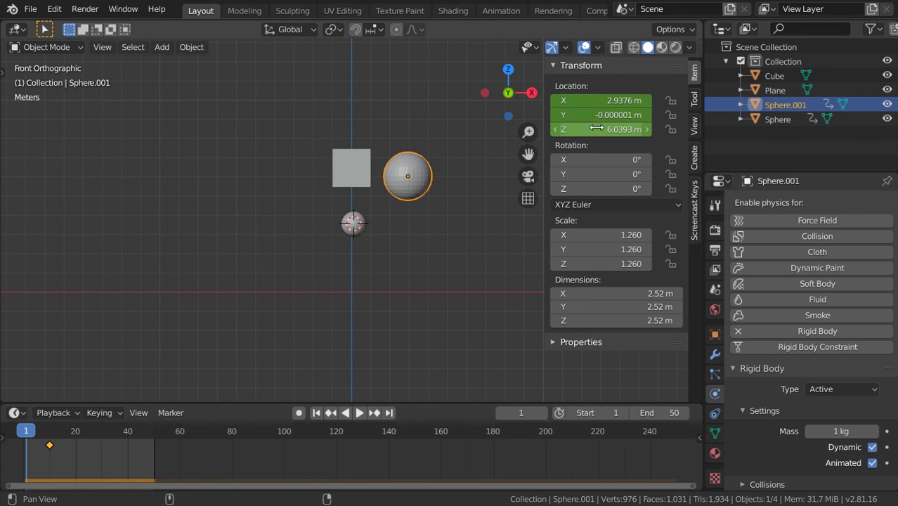
key(space)
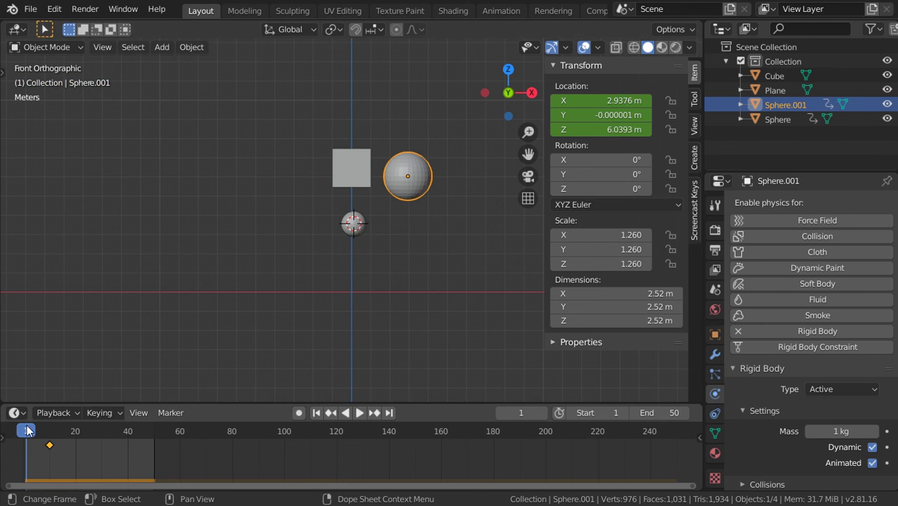
key(space)
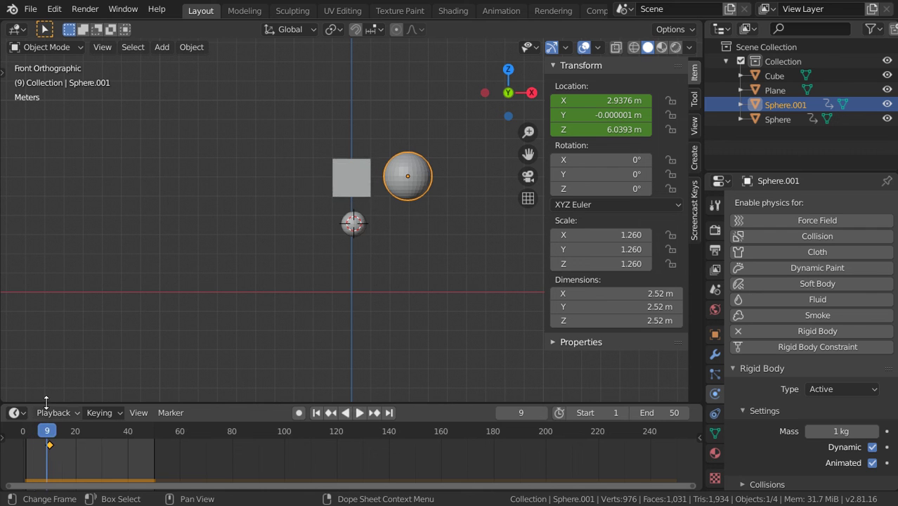
key(i)
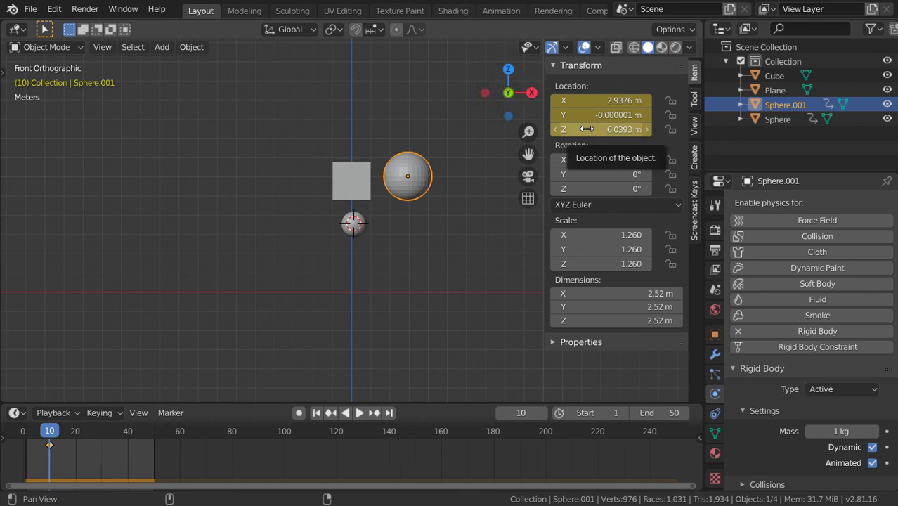
key(alt+i)
Place the large sphere below right of the cube and keyframe it at frame 10.
key(n)
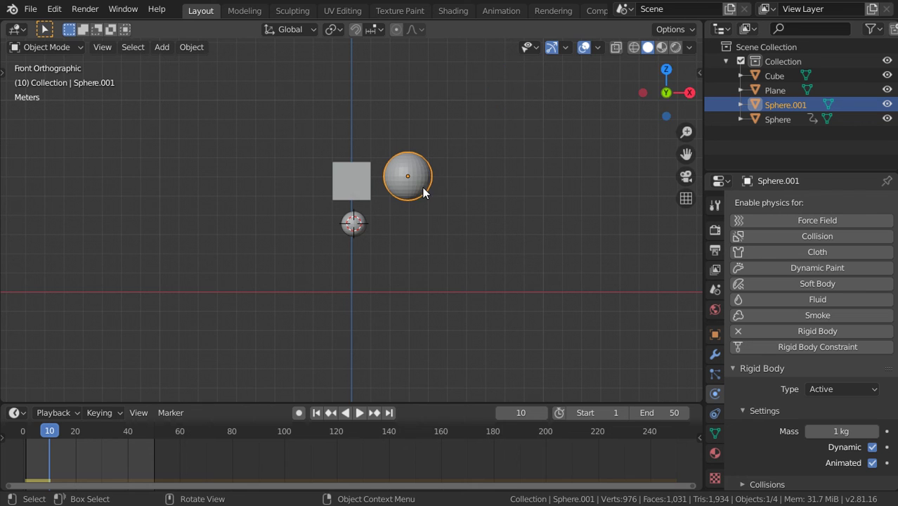
key(g)
click(437, 281)
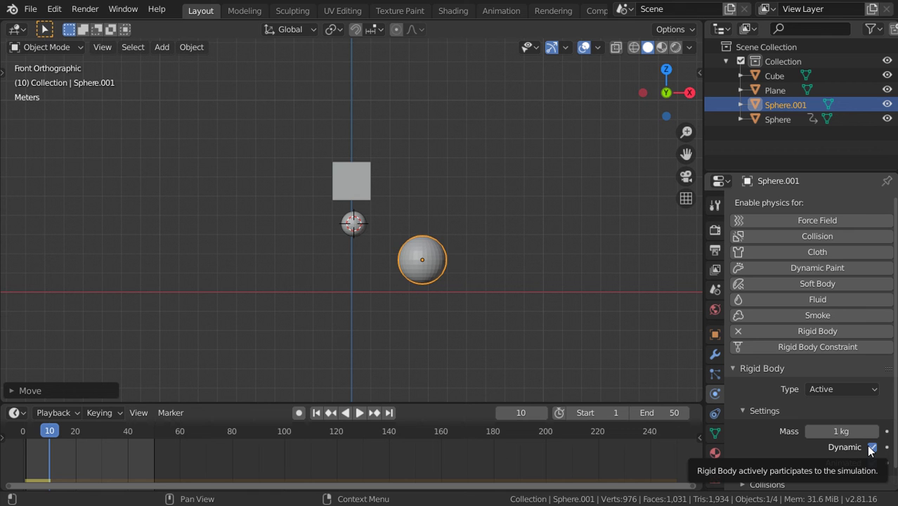
scroll(505, 288, up, 2)
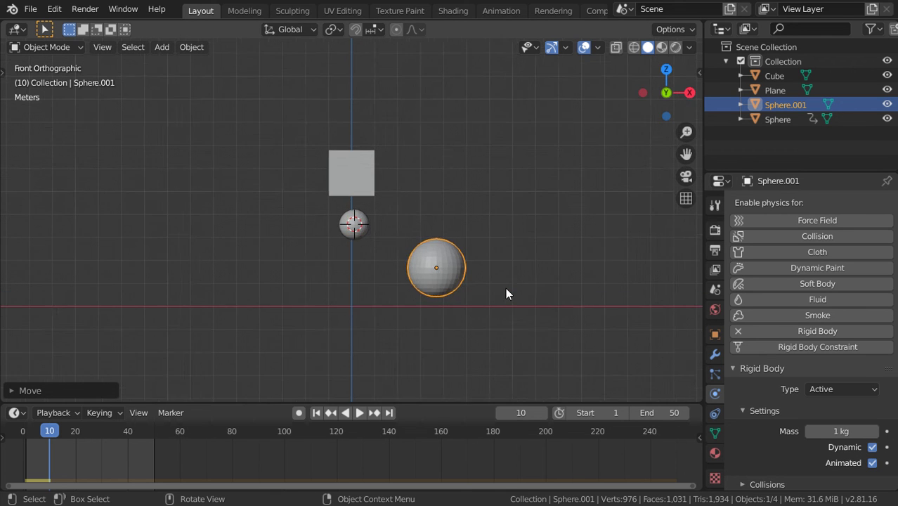
key(i)
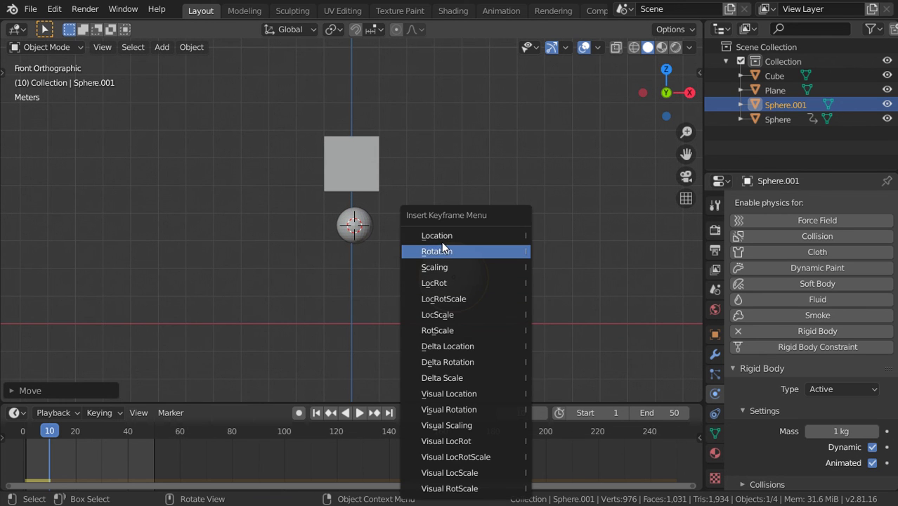
click(441, 246)
At frame 20, move the sphere left along X past the small sphere, keyframe it, and play.
click(527, 412)
text(2)
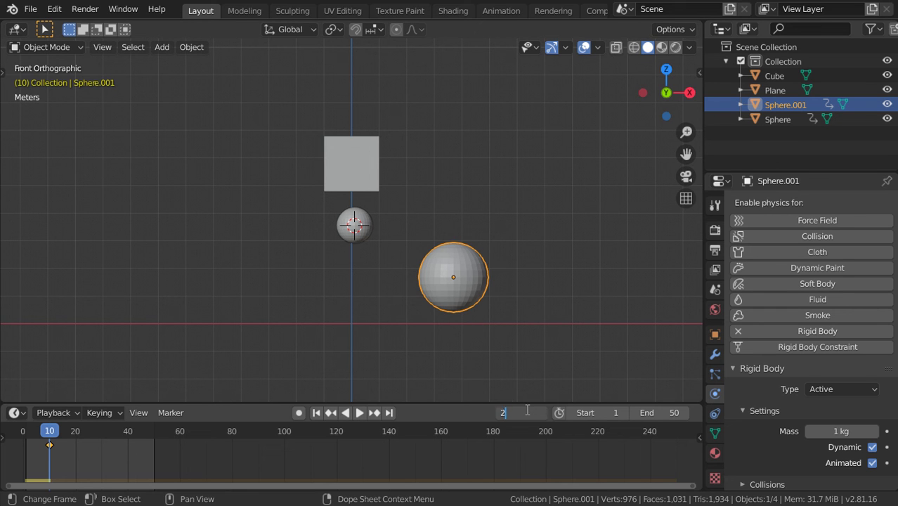
text(0)
key(Return)
key(g)
key(x)
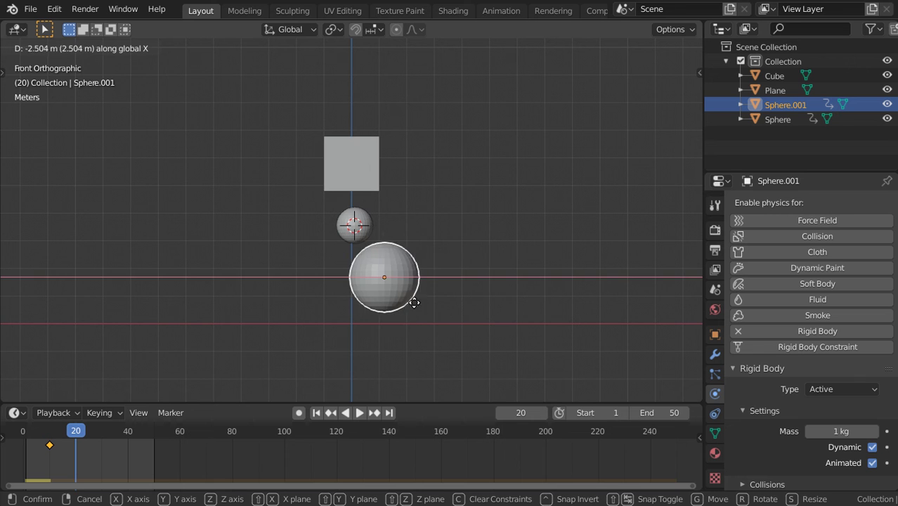
click(314, 274)
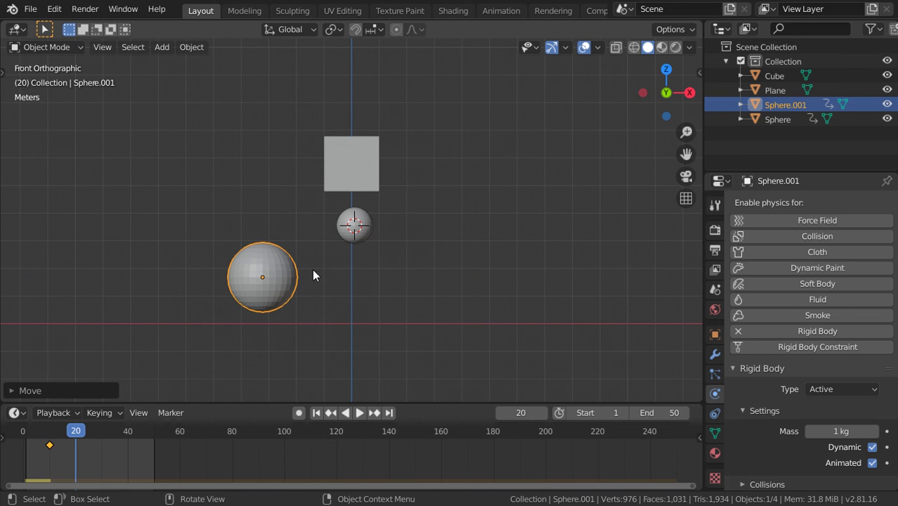
key(i)
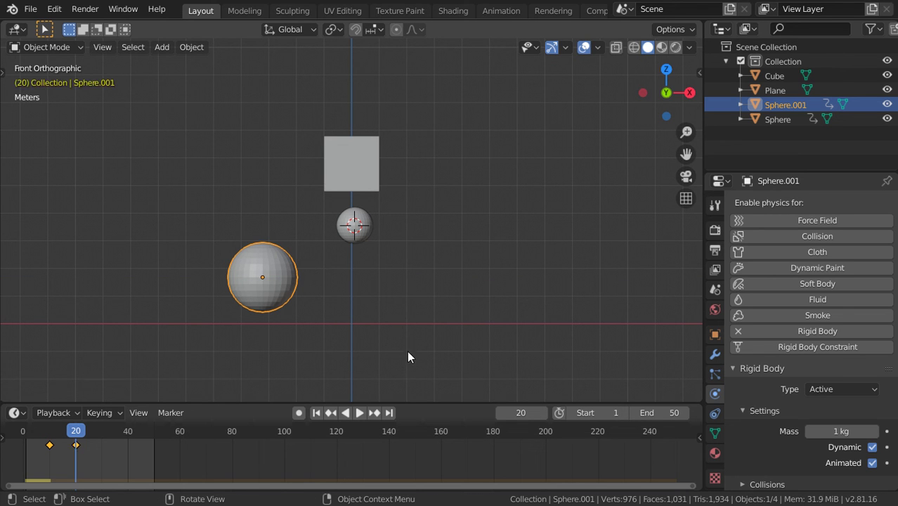
click(362, 412)
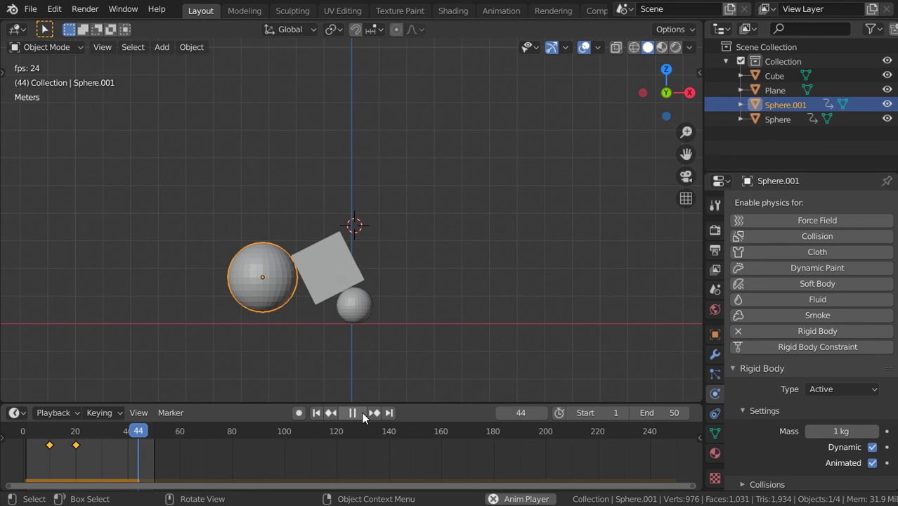
At frame 35, move the large sphere back right along X and keyframe it.
key(Escape)
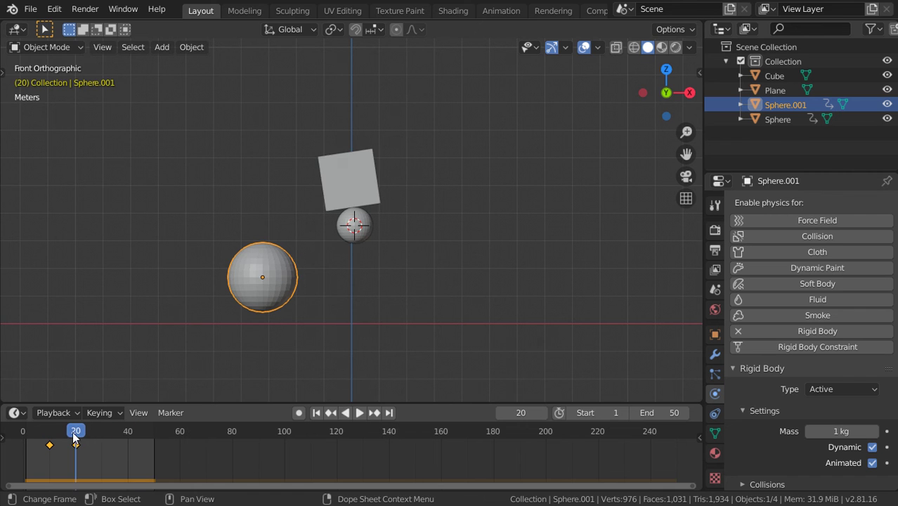
key(space)
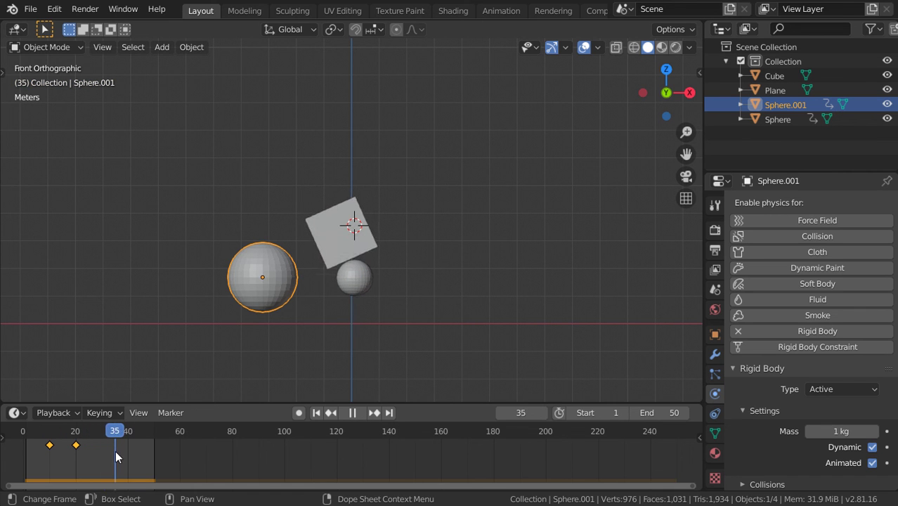
key(space)
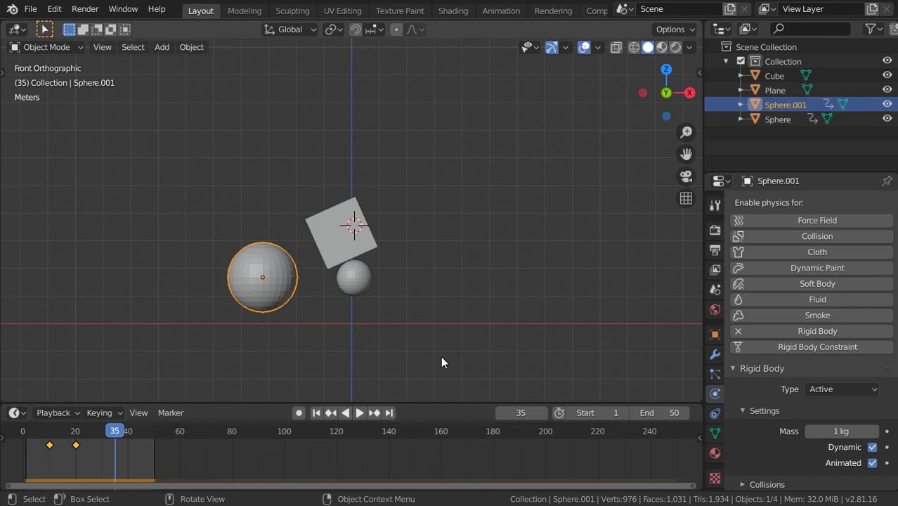
key(g)
key(x)
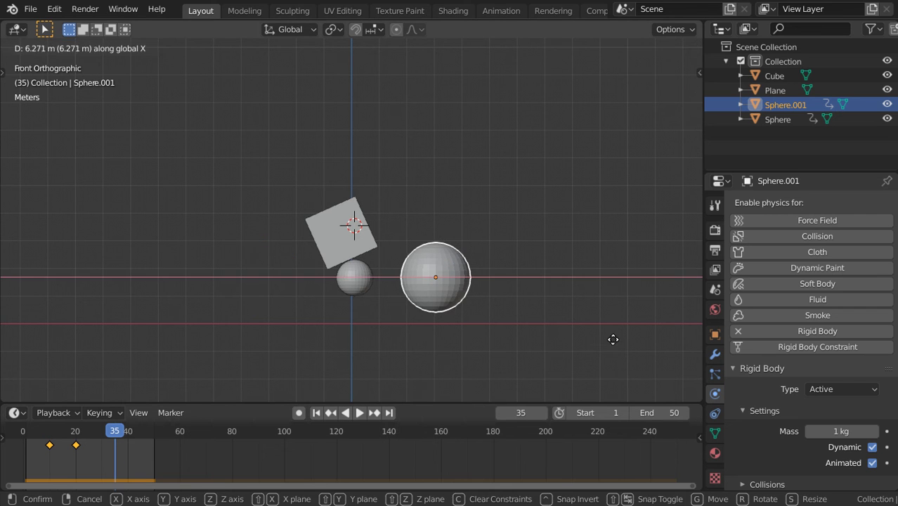
click(611, 340)
key(i)
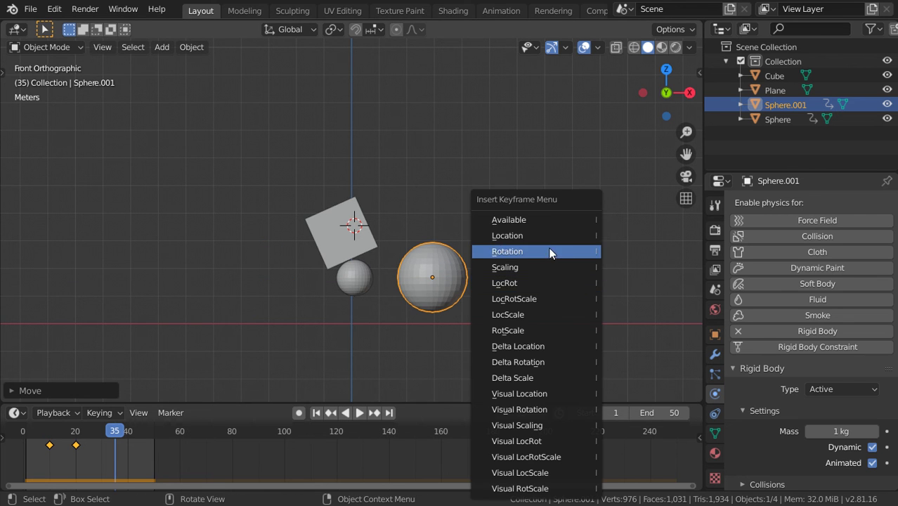
click(542, 236)
Replay the animation, stop it, and orbit to a perspective view.
click(360, 413)
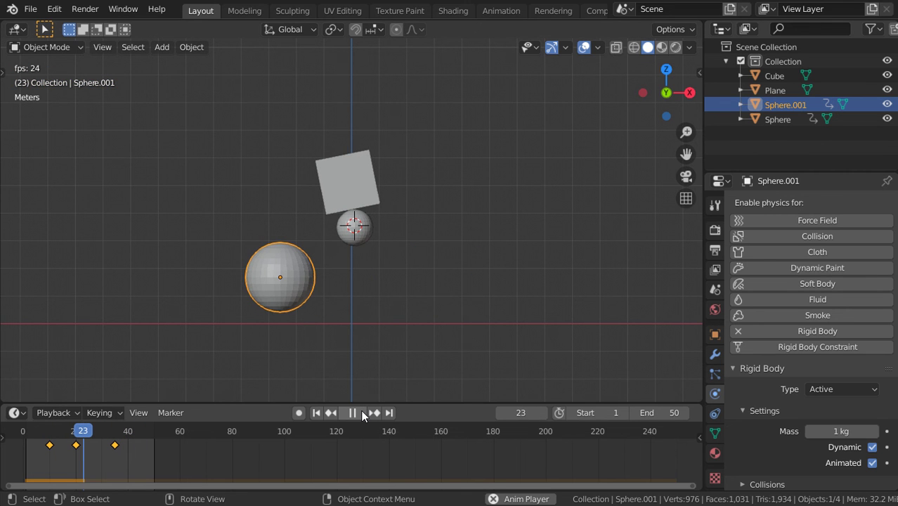
key(Escape)
mouse_move(360, 351)
middle_down()
mouse_move(379, 308)
mouse_move(422, 295)
middle_up()
Orbit and zoom to see the whole scene and ground plane in perspective.
middle_drag(520, 295, 505, 280)
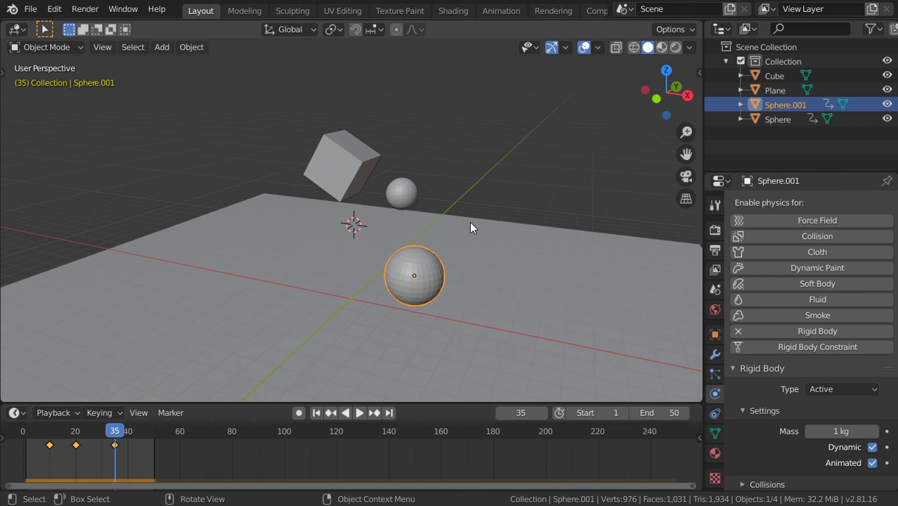
scroll(469, 222, down, 3)
middle_drag(469, 222, 492, 229)
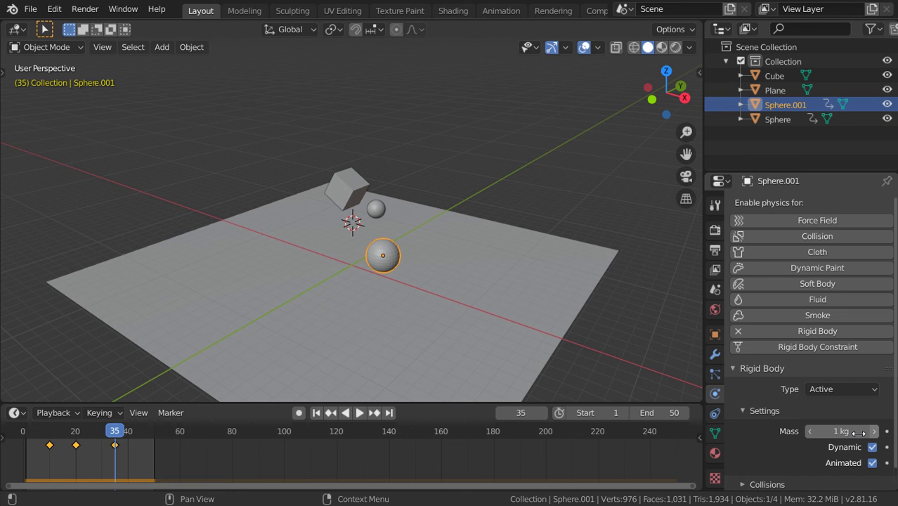
middle_drag(357, 221, 523, 269)
scroll(402, 228, down, 3)
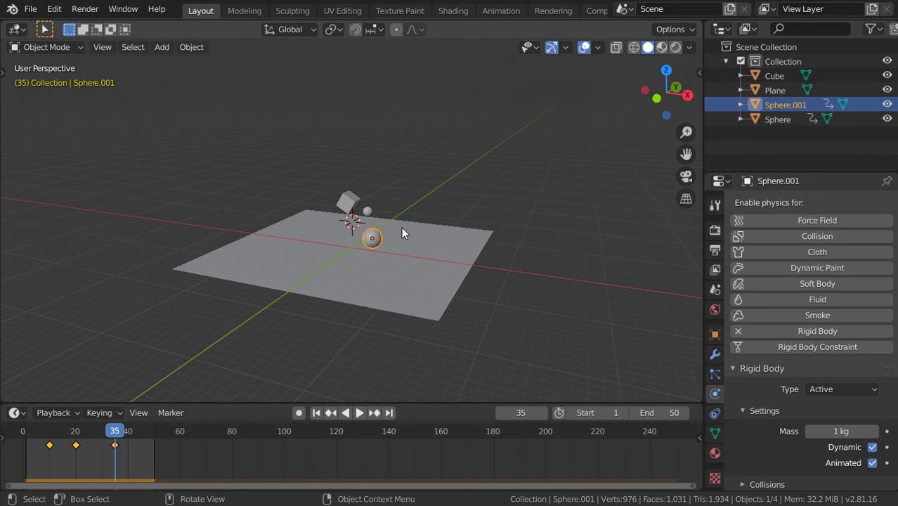
scroll(401, 227, up, 3)
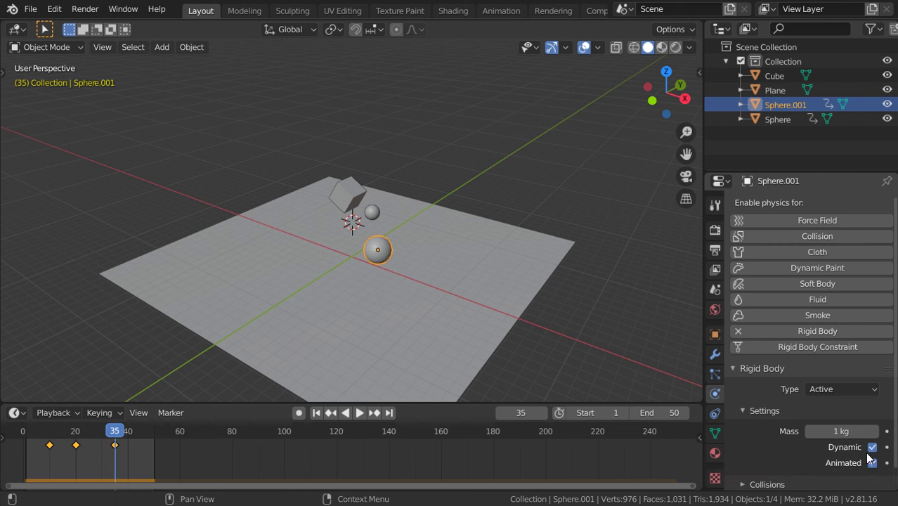
Set Sphere.001's rigid body mass to 100 kg and replay the collision.
click(845, 431)
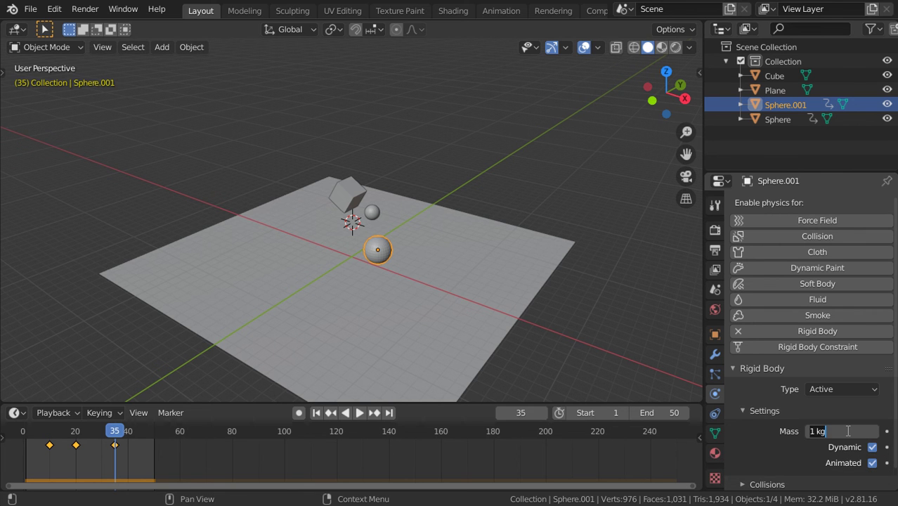
text(100)
key(Return)
middle_drag(653, 330, 609, 288)
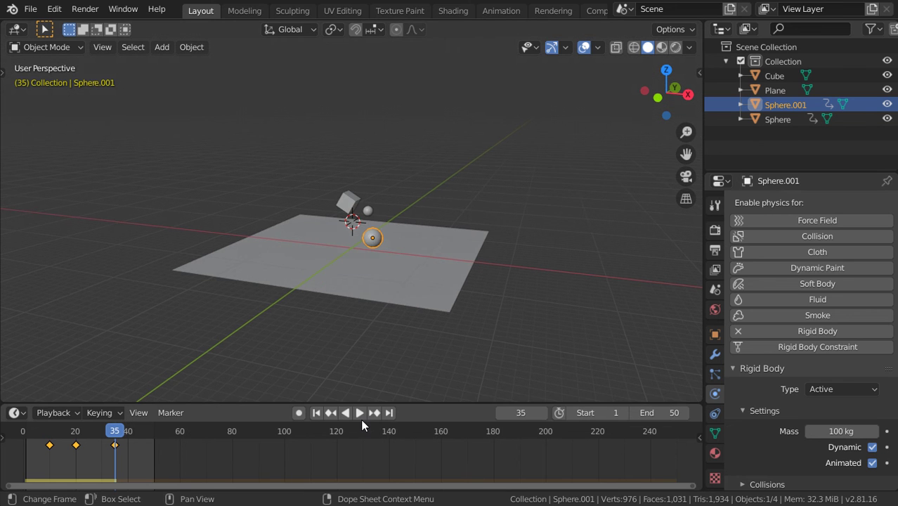
key(space)
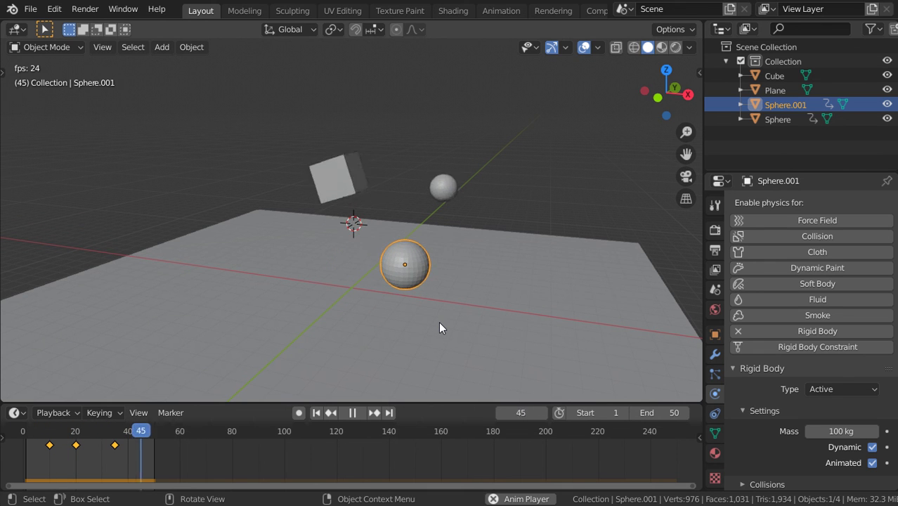
key(space)
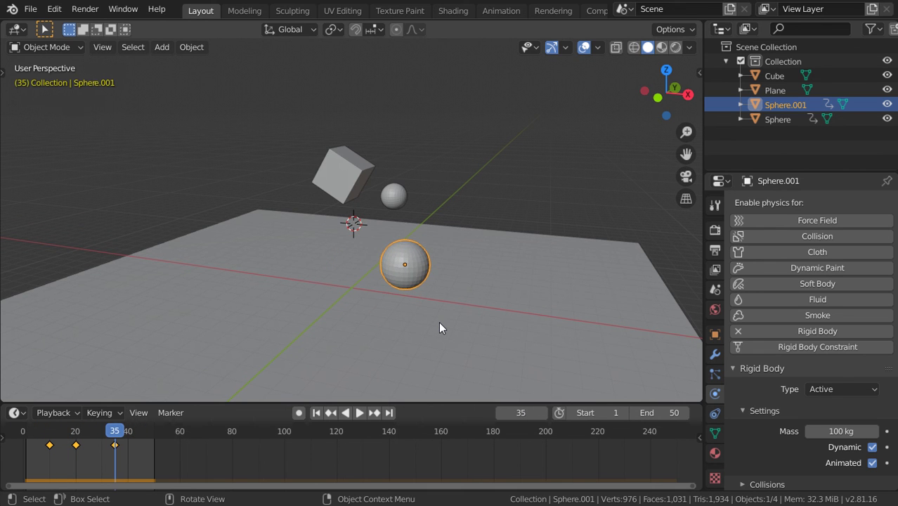